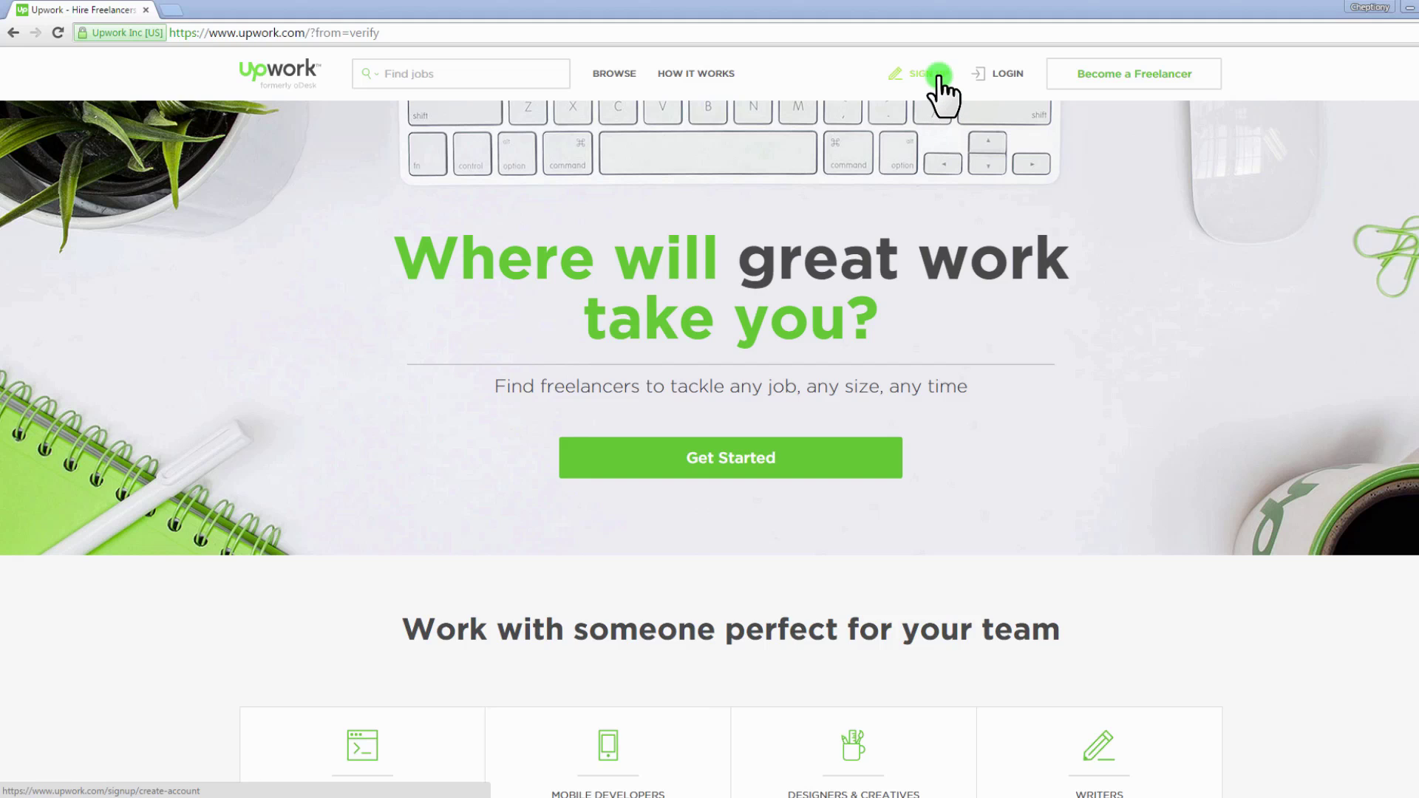
Step: Begin creating a new Upwork account with Get Started on the homepage
left_click(808, 468)
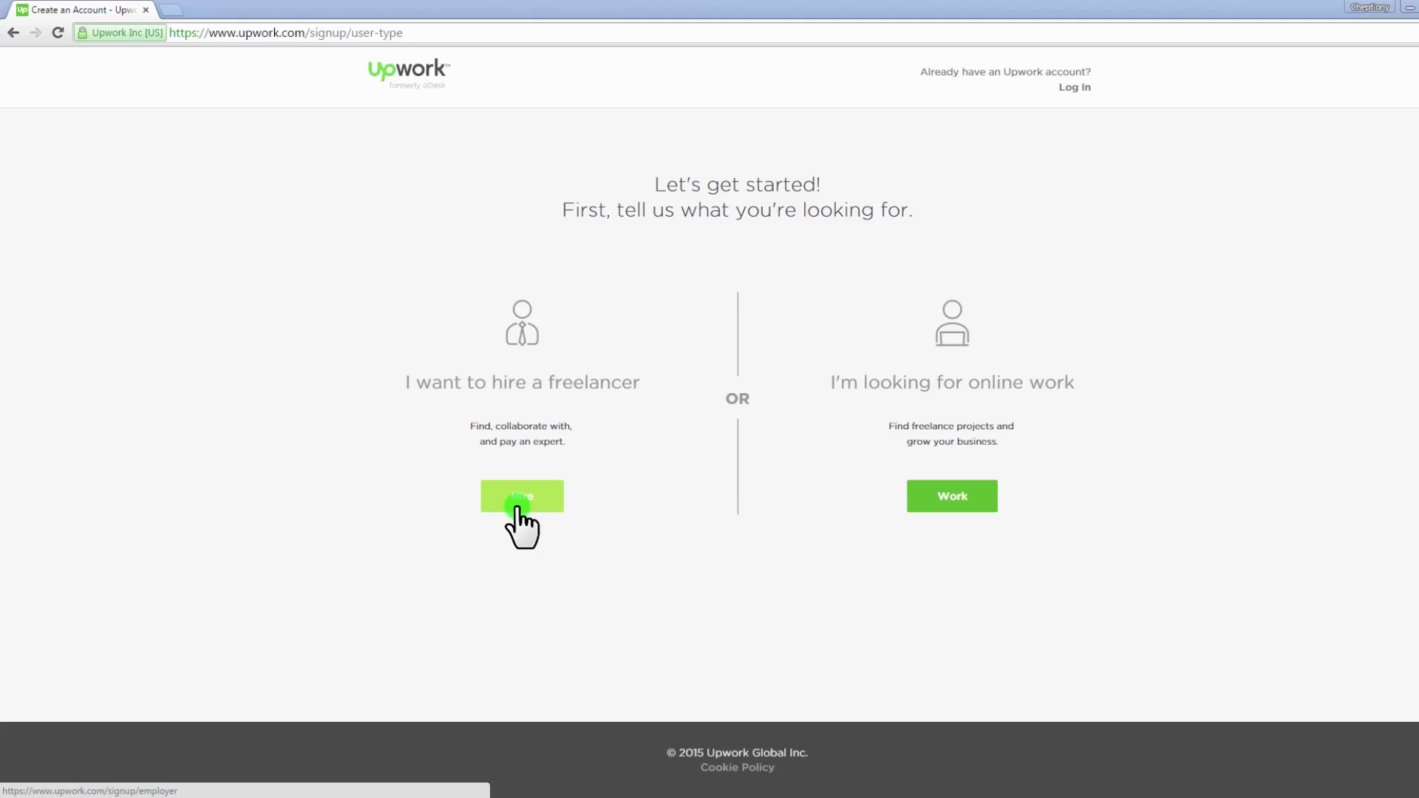
Step: Register as a freelancer looking for online work
left_click(950, 500)
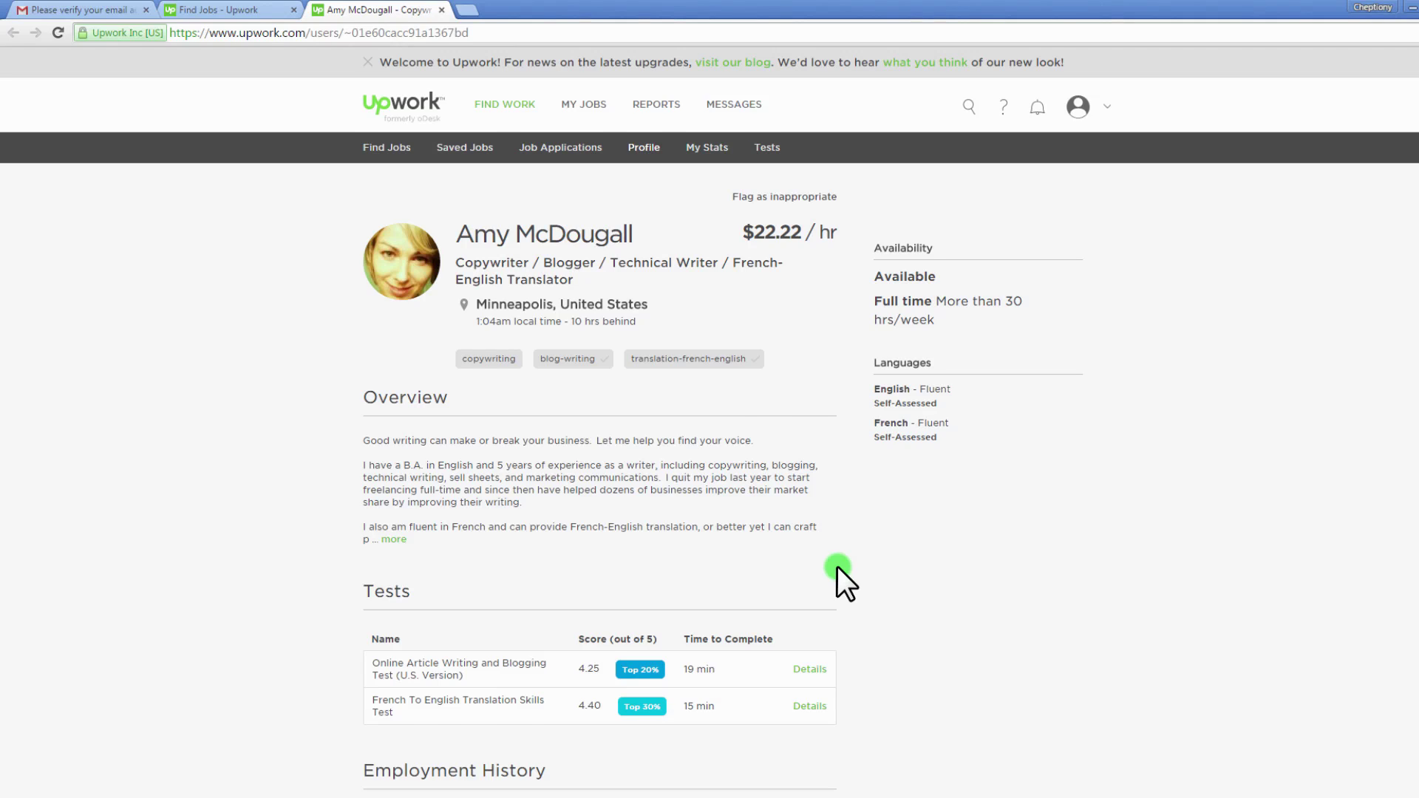
Step: Scroll through the sample Writer / Translator profile's test scores, jobs and education
scroll(837, 566, "down", 1)
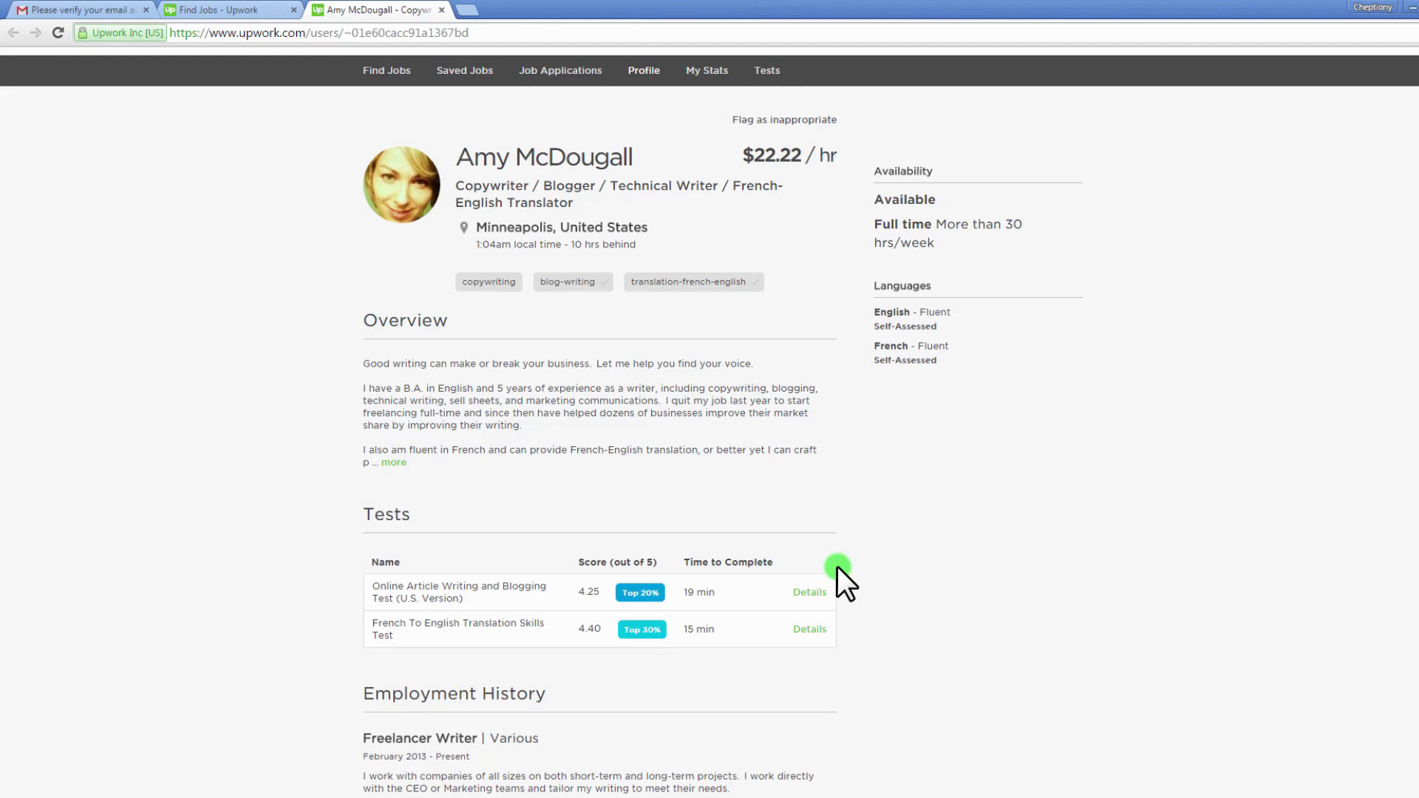
scroll(837, 566, "down", 3)
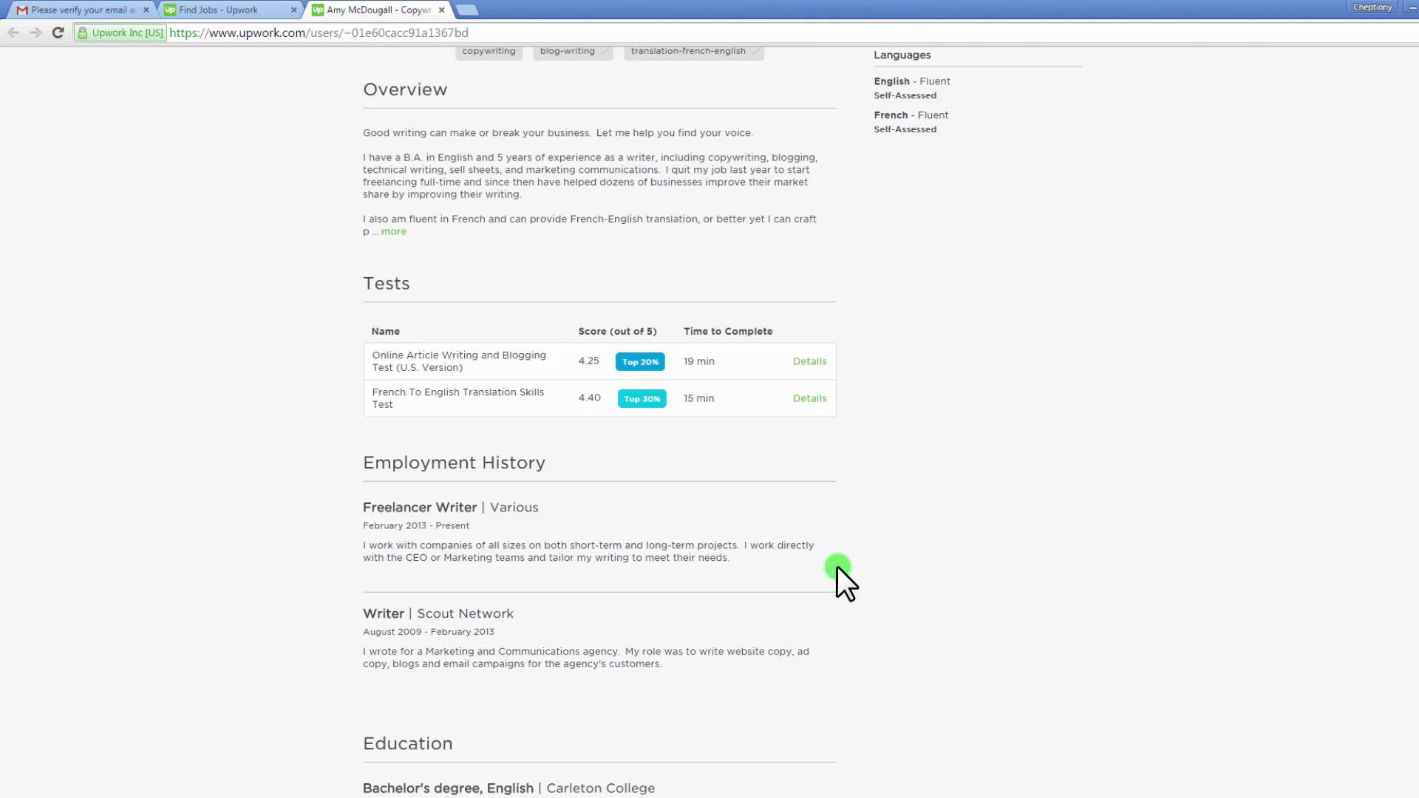
scroll(837, 567, "down", 3)
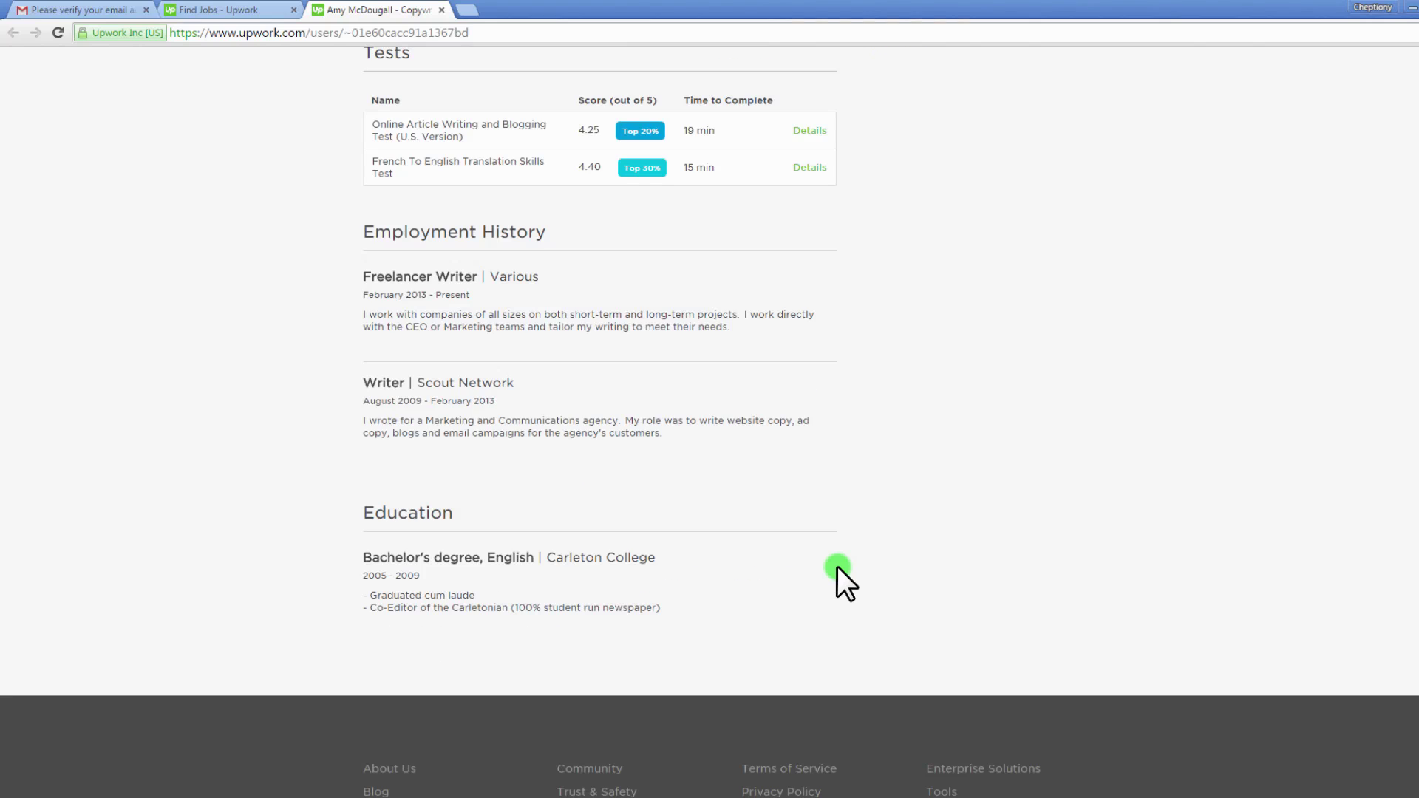
scroll(837, 567, "up", 7)
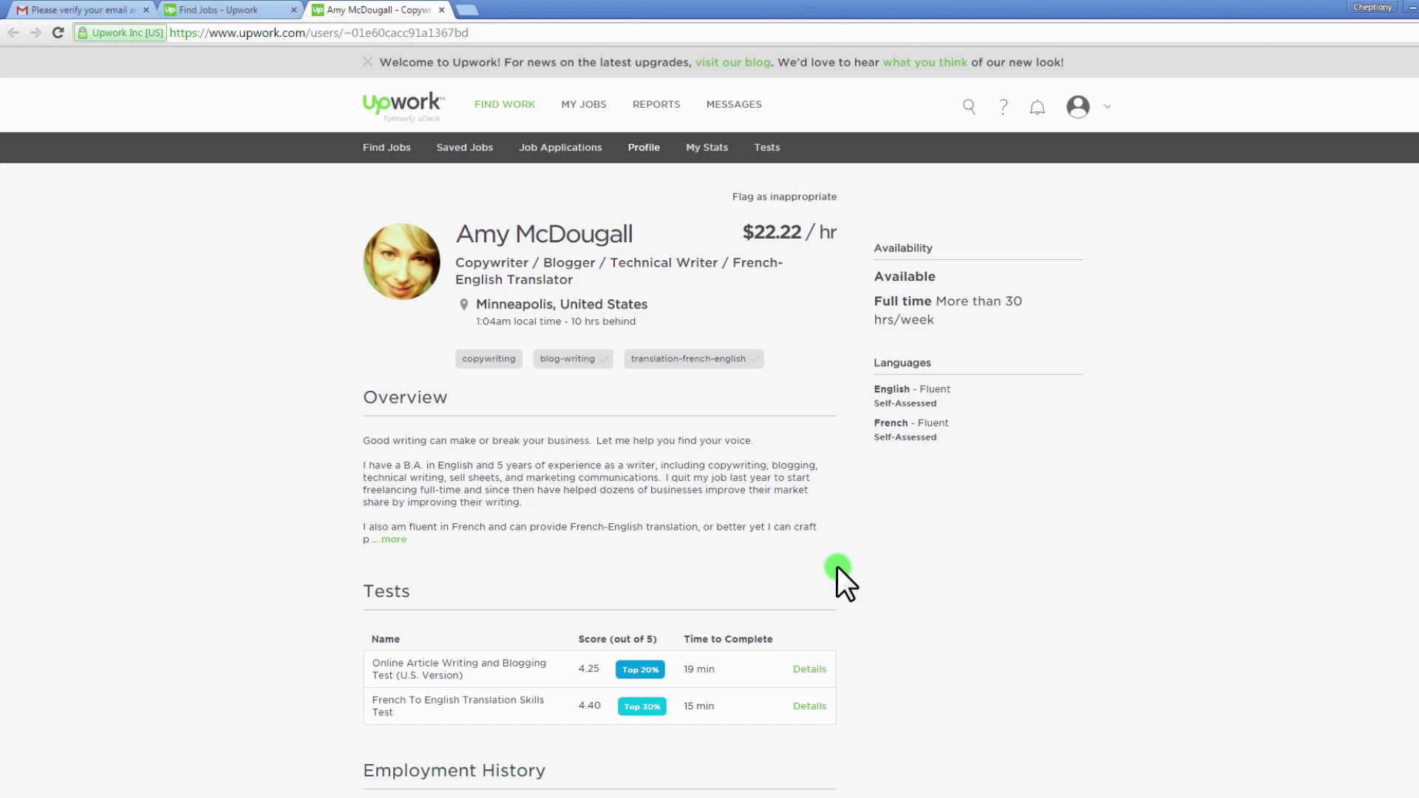
Step: Close the sample profile tab and begin creating the freelancer profile
key("ctrl+w")
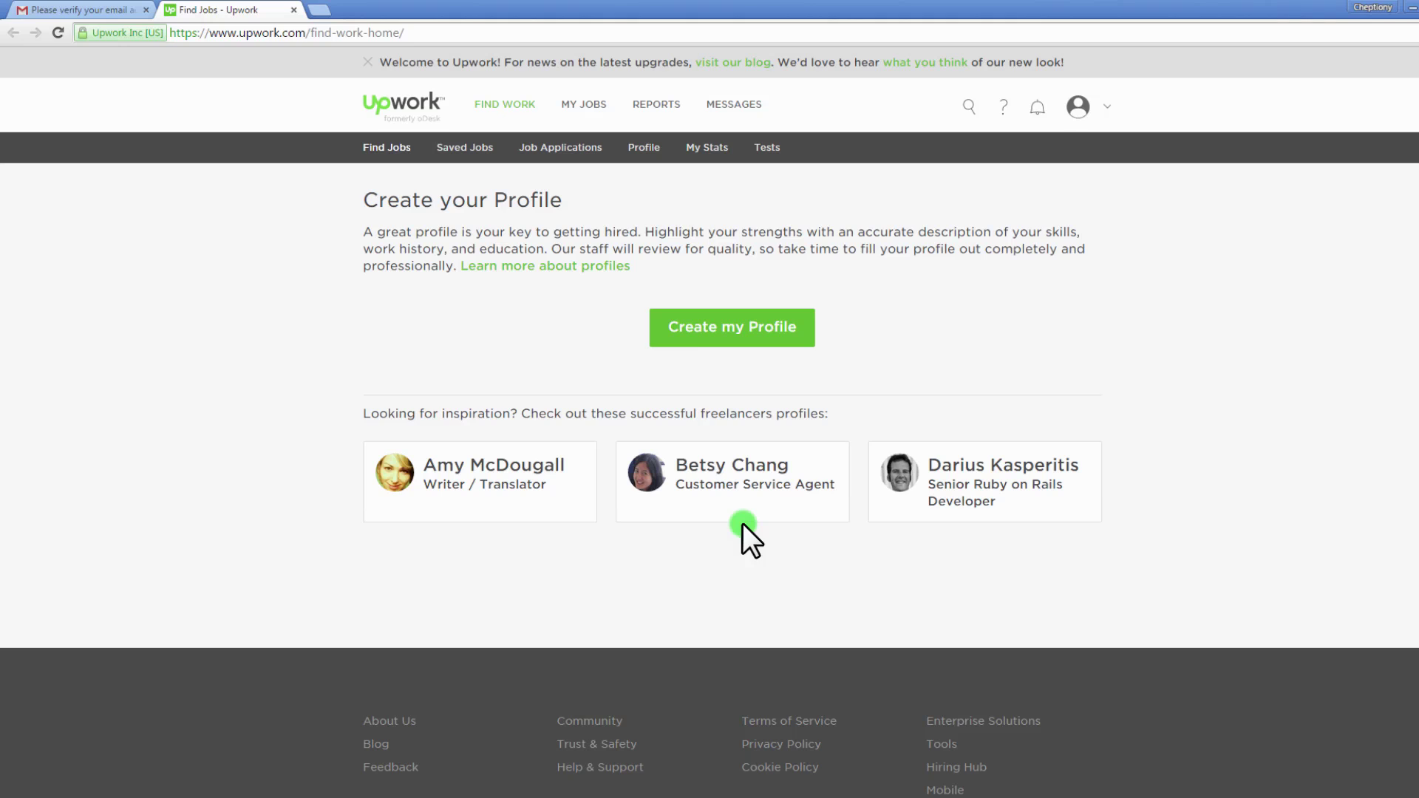
left_click(691, 329)
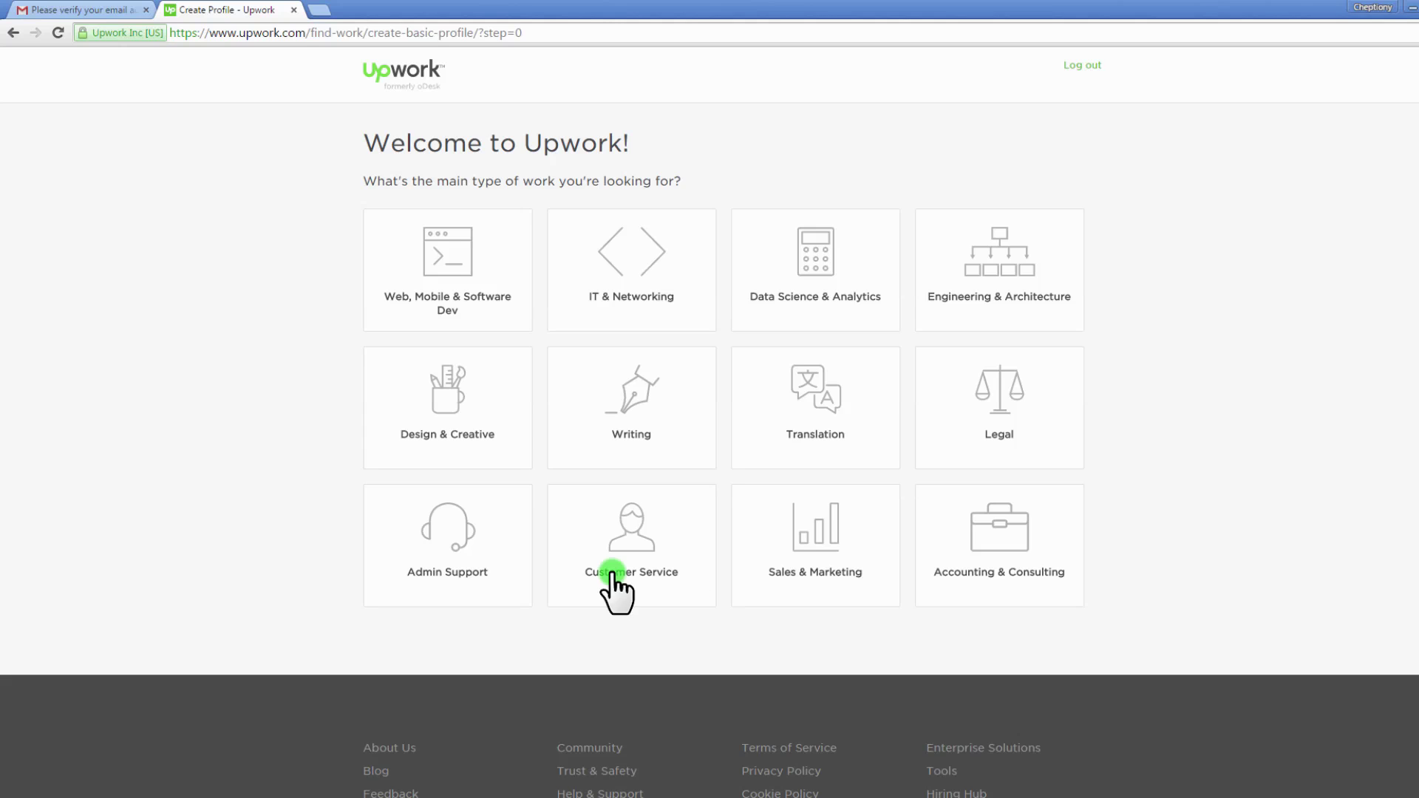
Step: Choose Design & Creative and select seven specialties, including Animation, Presentations and Video Production
left_click(463, 427)
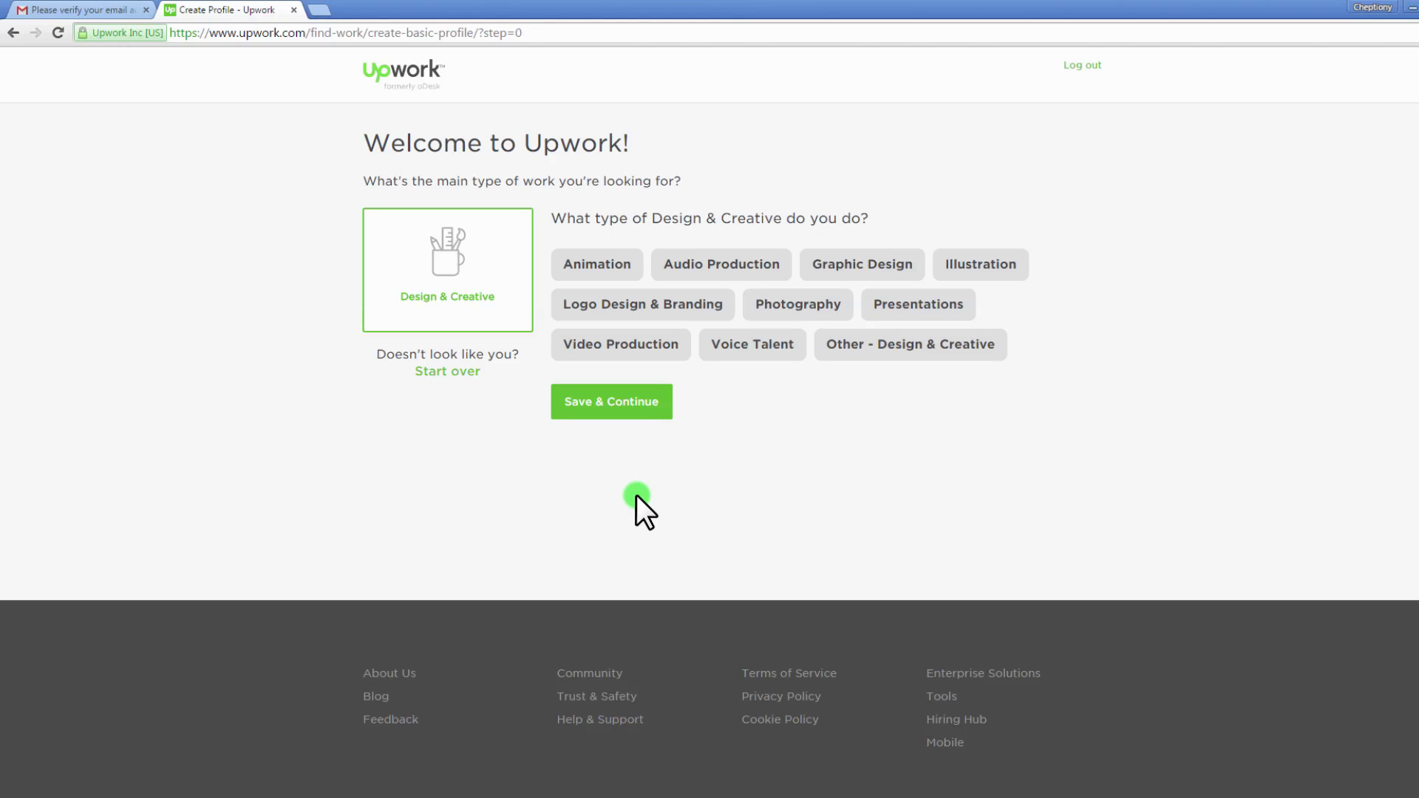
left_click(597, 263)
left_click(810, 305)
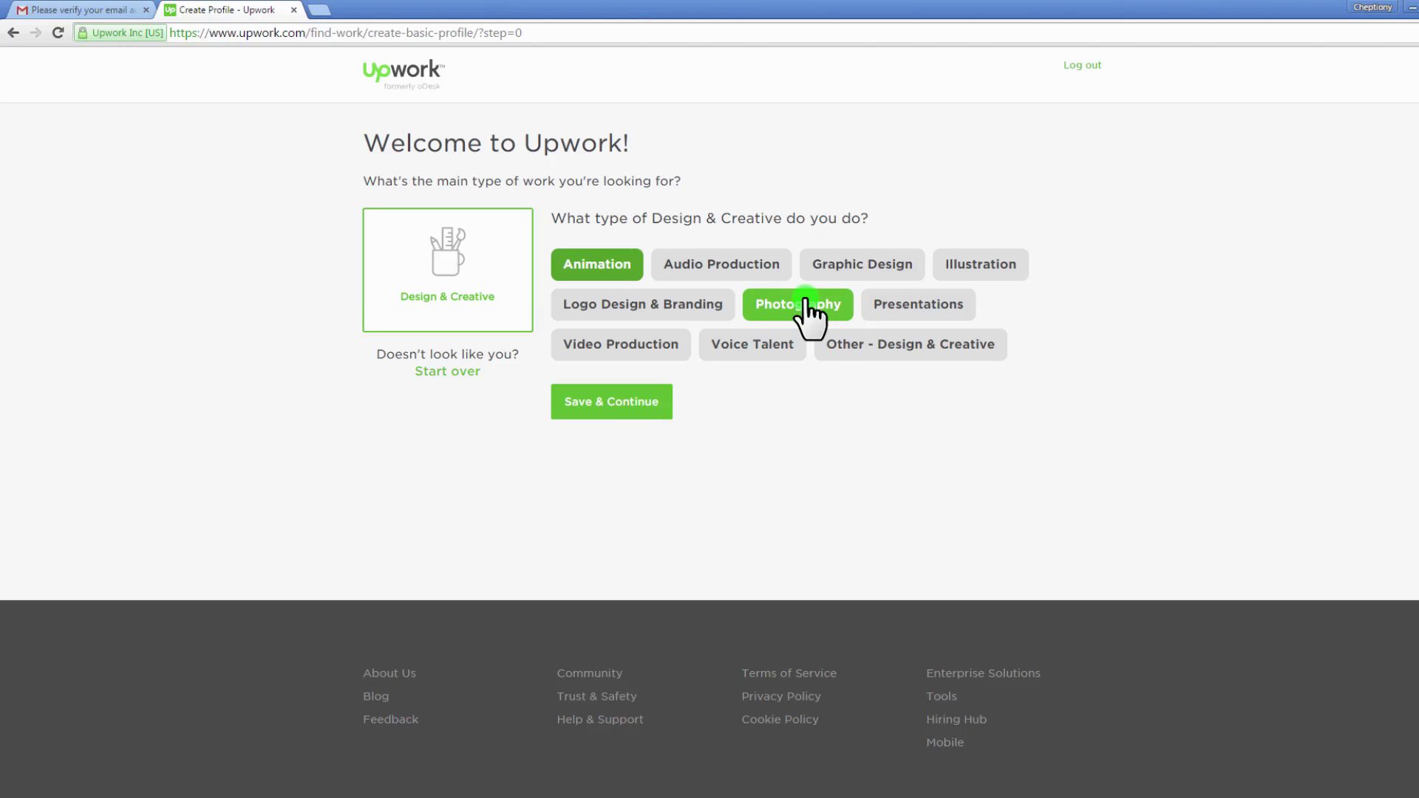
left_click(897, 309)
left_click(621, 343)
left_click(752, 343)
left_click(722, 264)
left_click(911, 344)
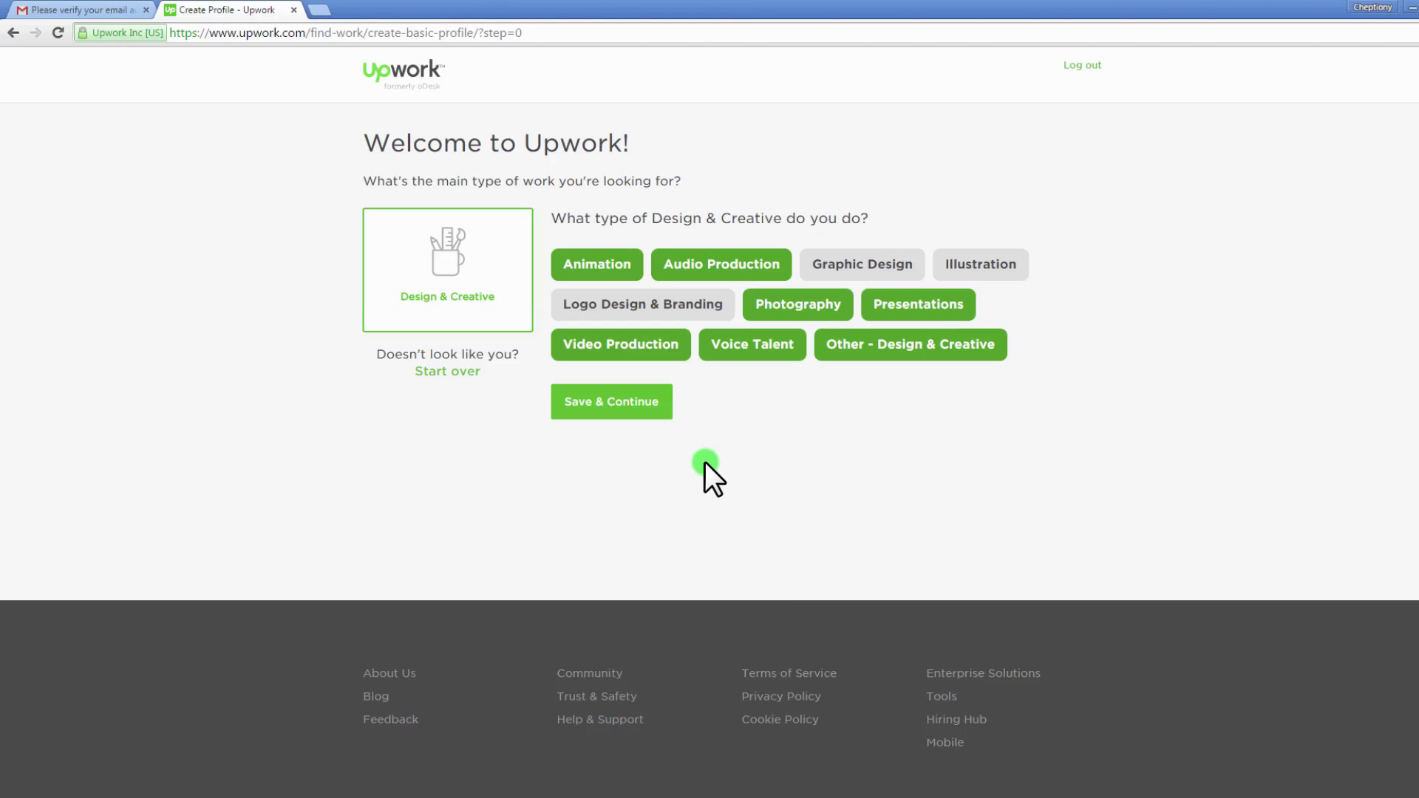
Step: Clear the four-category limit warning and save four specialties: Animation, Audio Production, Presentations, Video Production
left_click(603, 407)
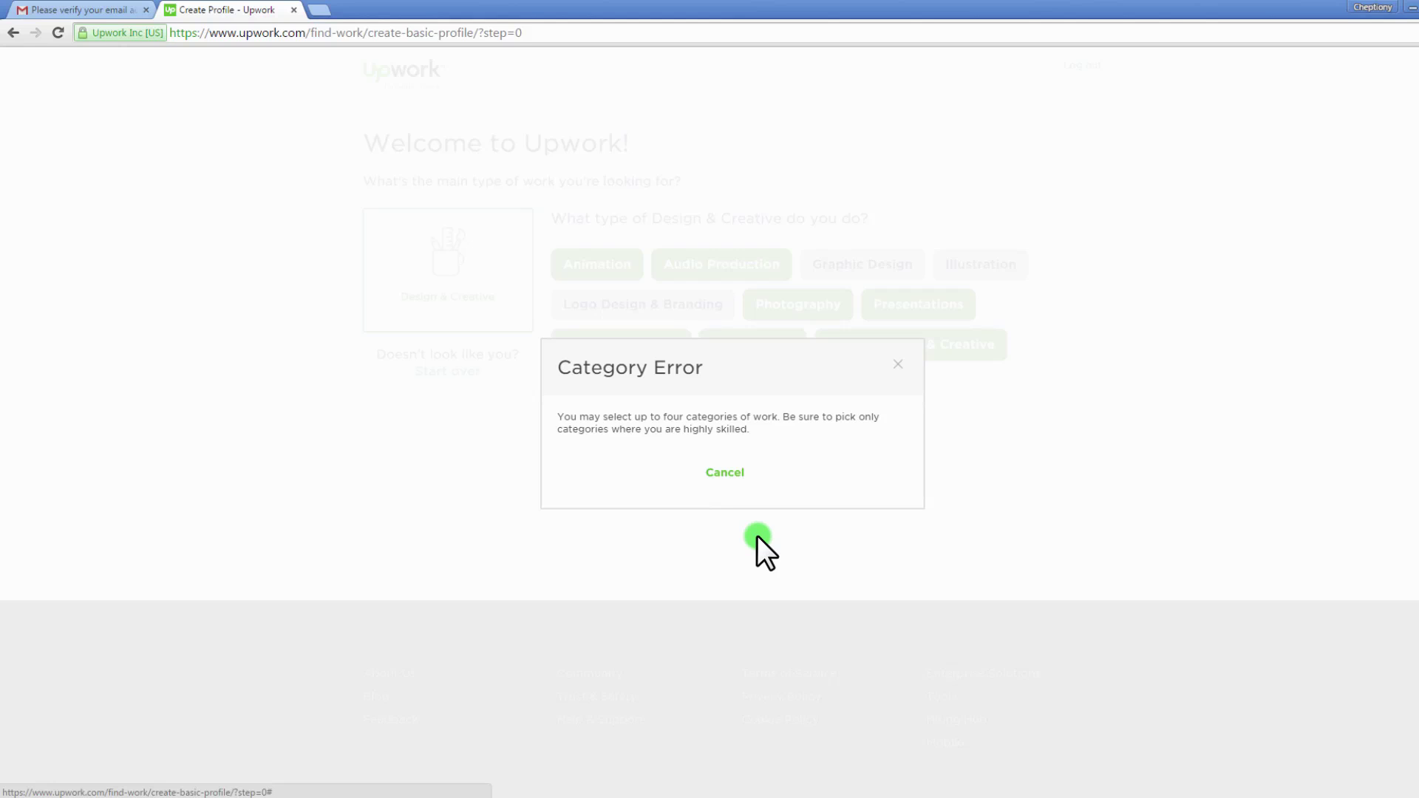
left_click(758, 535)
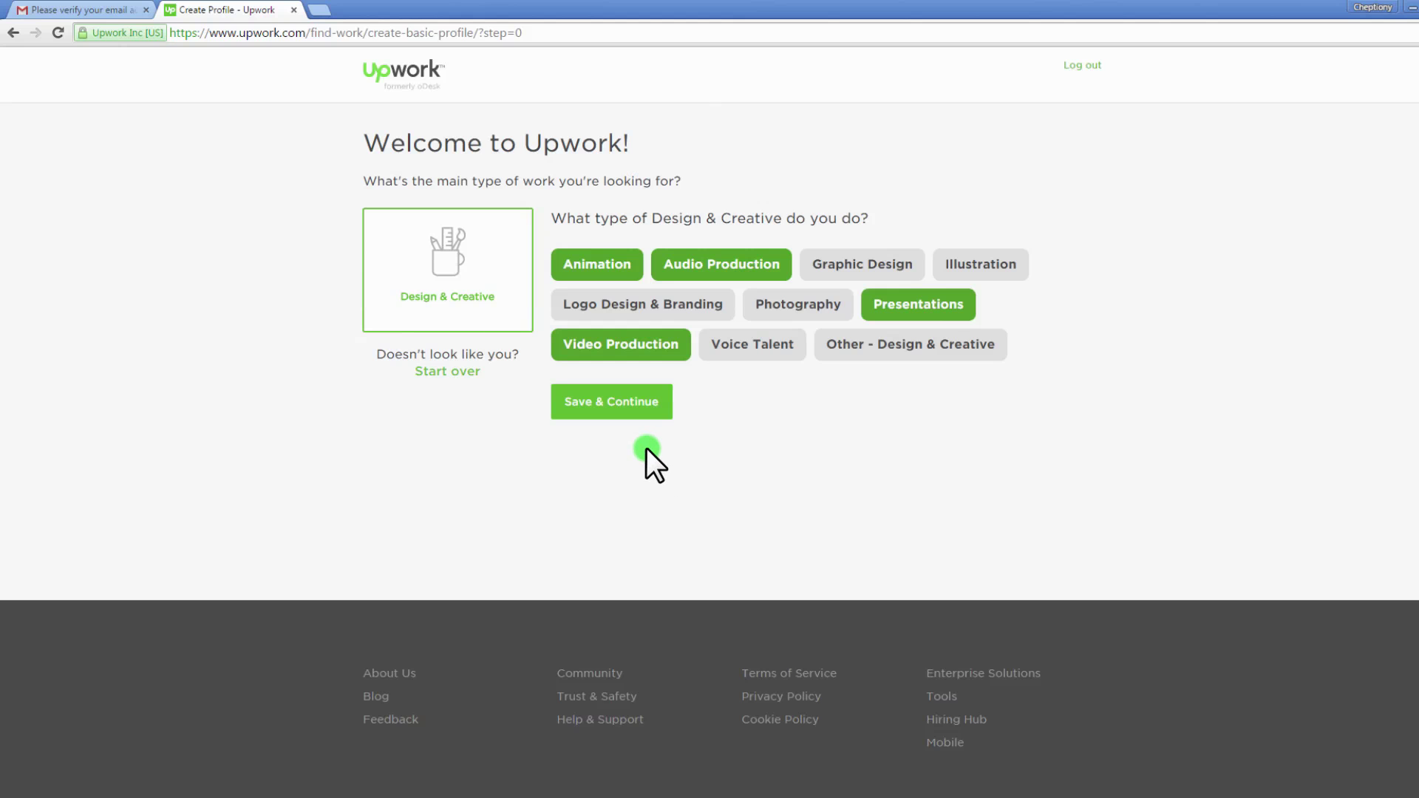
left_click(634, 413)
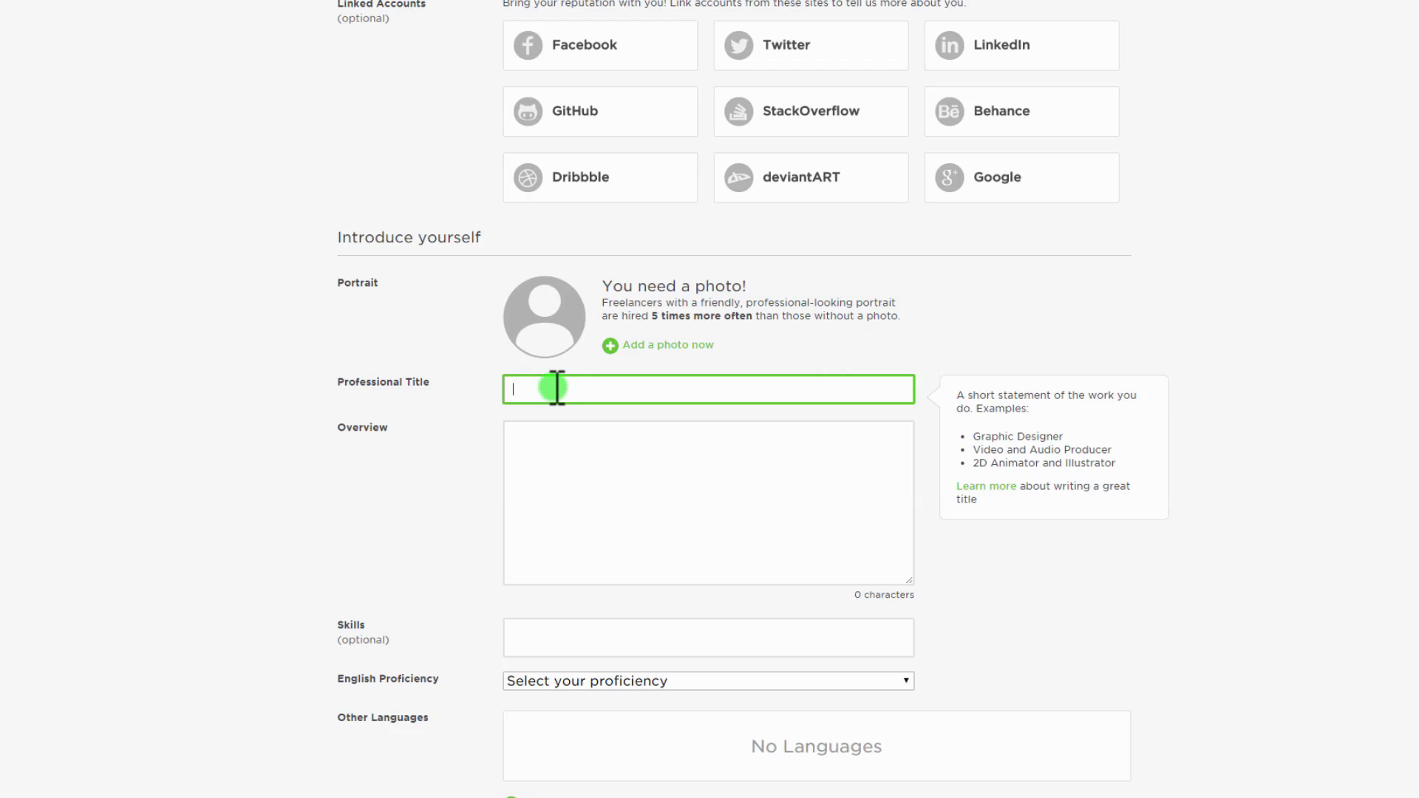
Step: Set the title 'Video Producer', add videography skill, Fluent English and full-time availability
type("Video Producer")
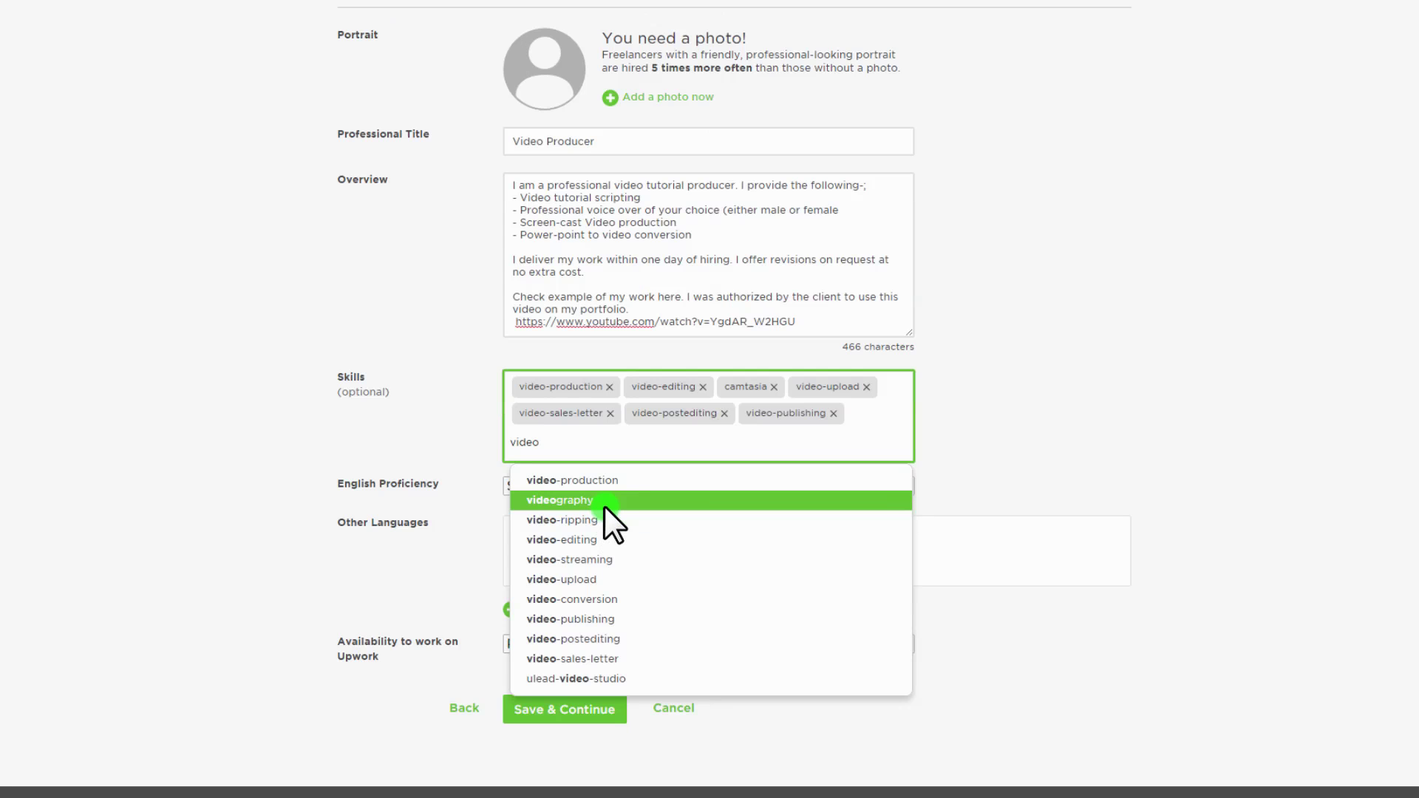
left_click(604, 501)
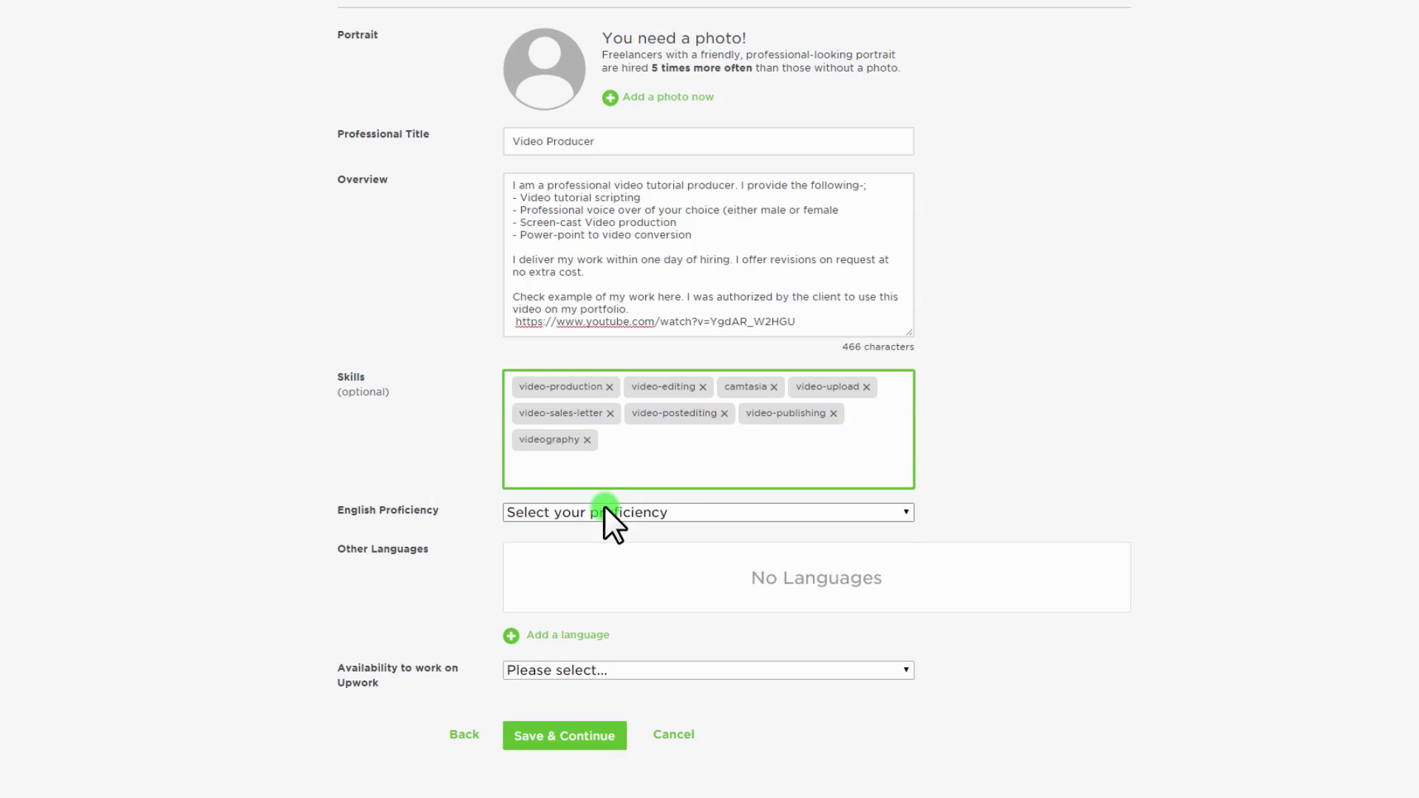
left_click(605, 509)
left_click(590, 583)
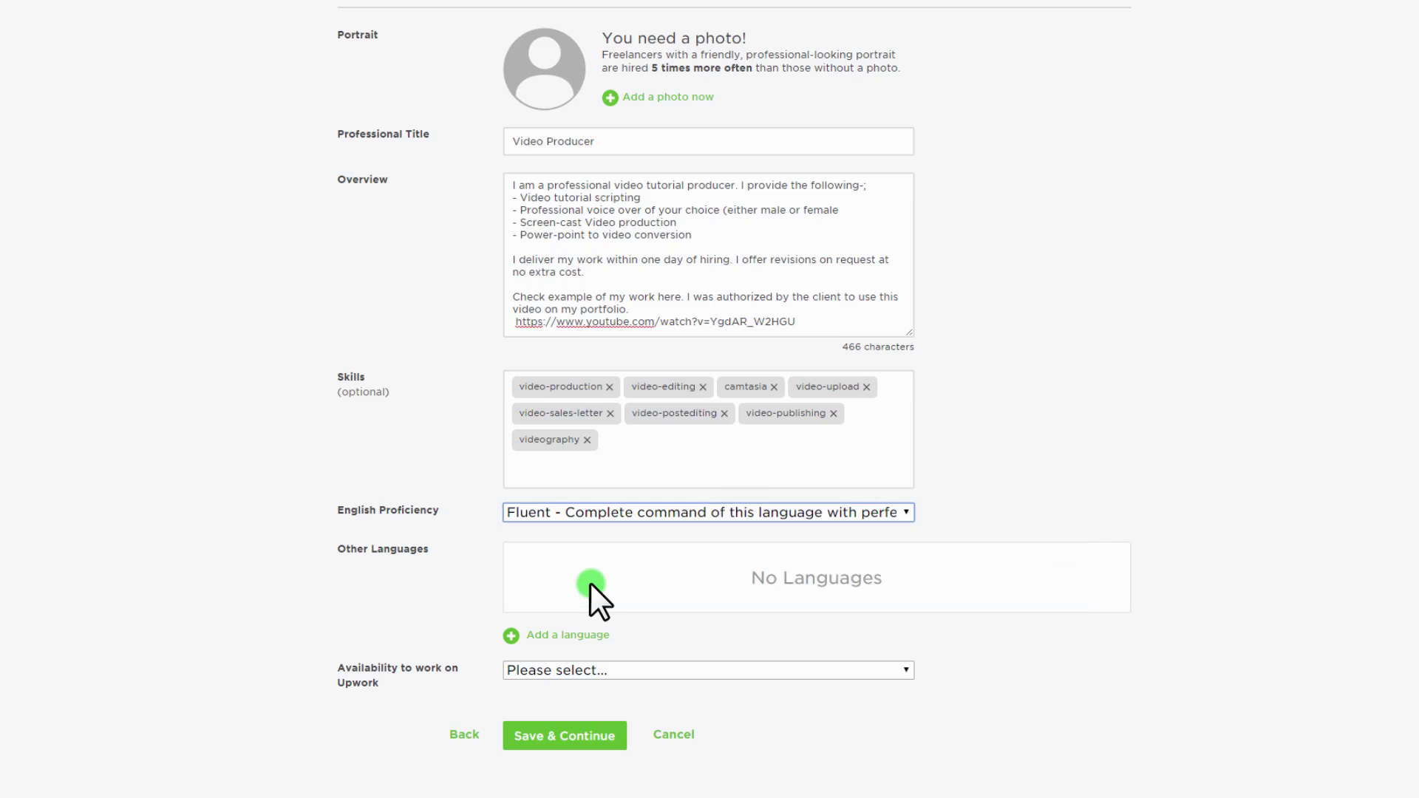
left_click(587, 669)
left_click(583, 704)
scroll(581, 701, "down", 1)
left_click(579, 699)
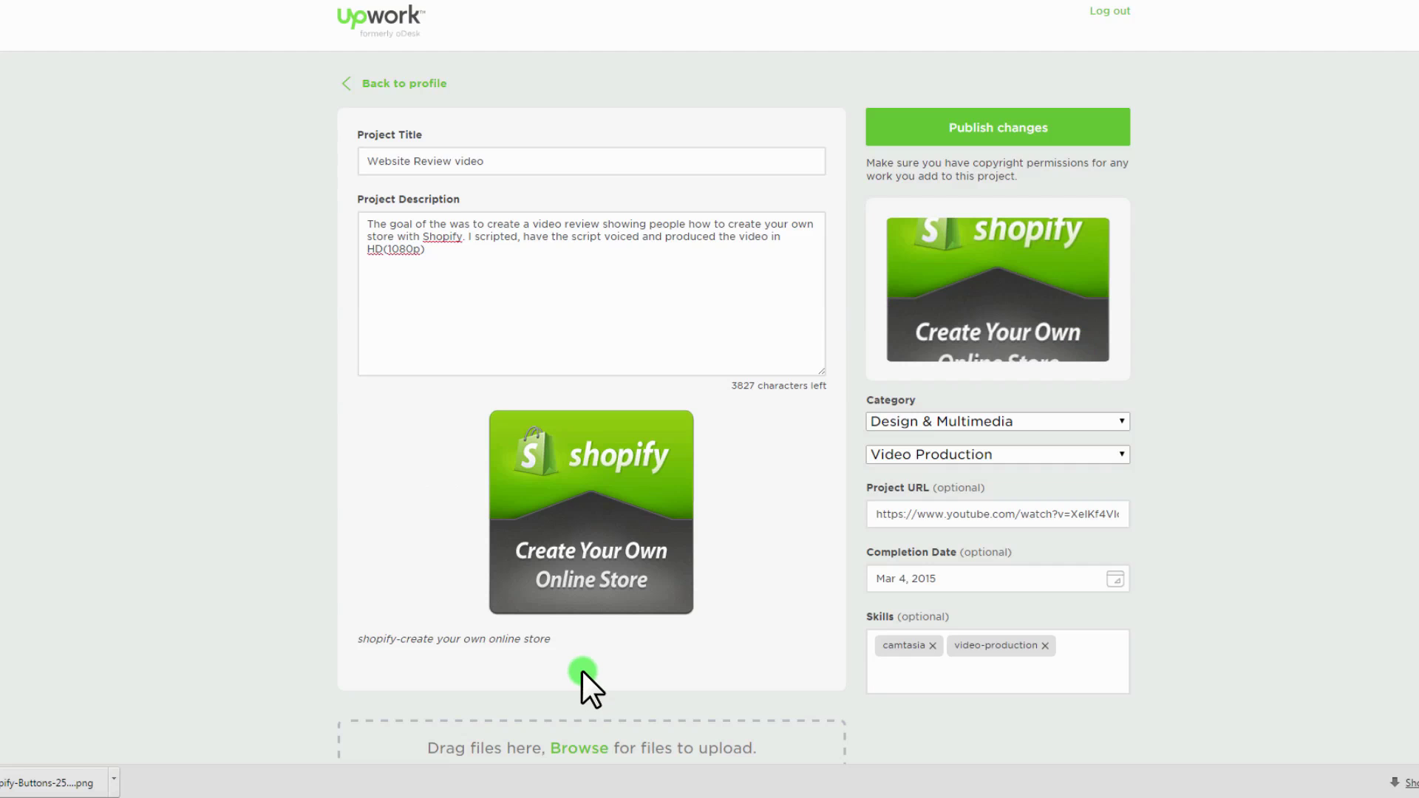
Step: Publish the 'Website Review video' portfolio project and dismiss the downloads bar
left_click(953, 134)
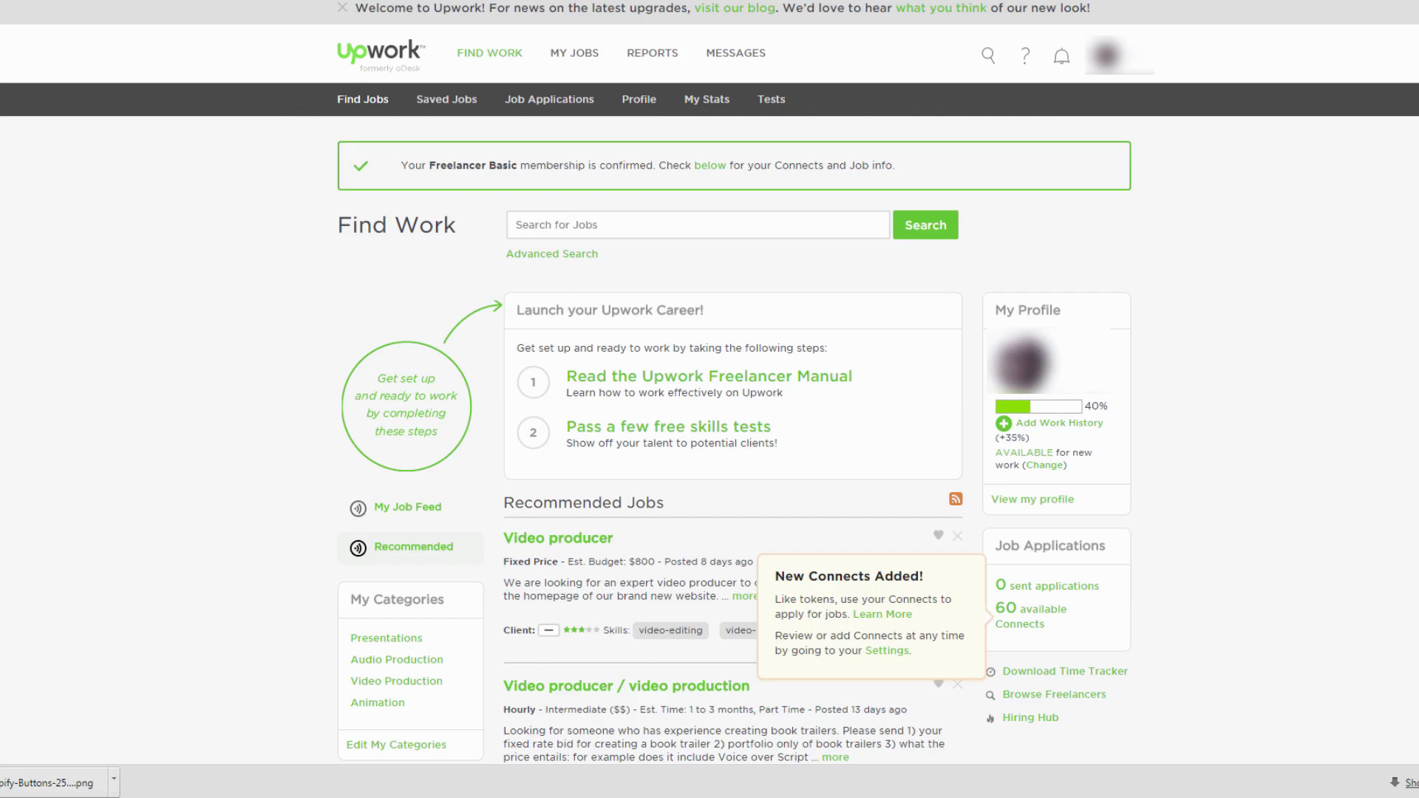
left_click(832, 582)
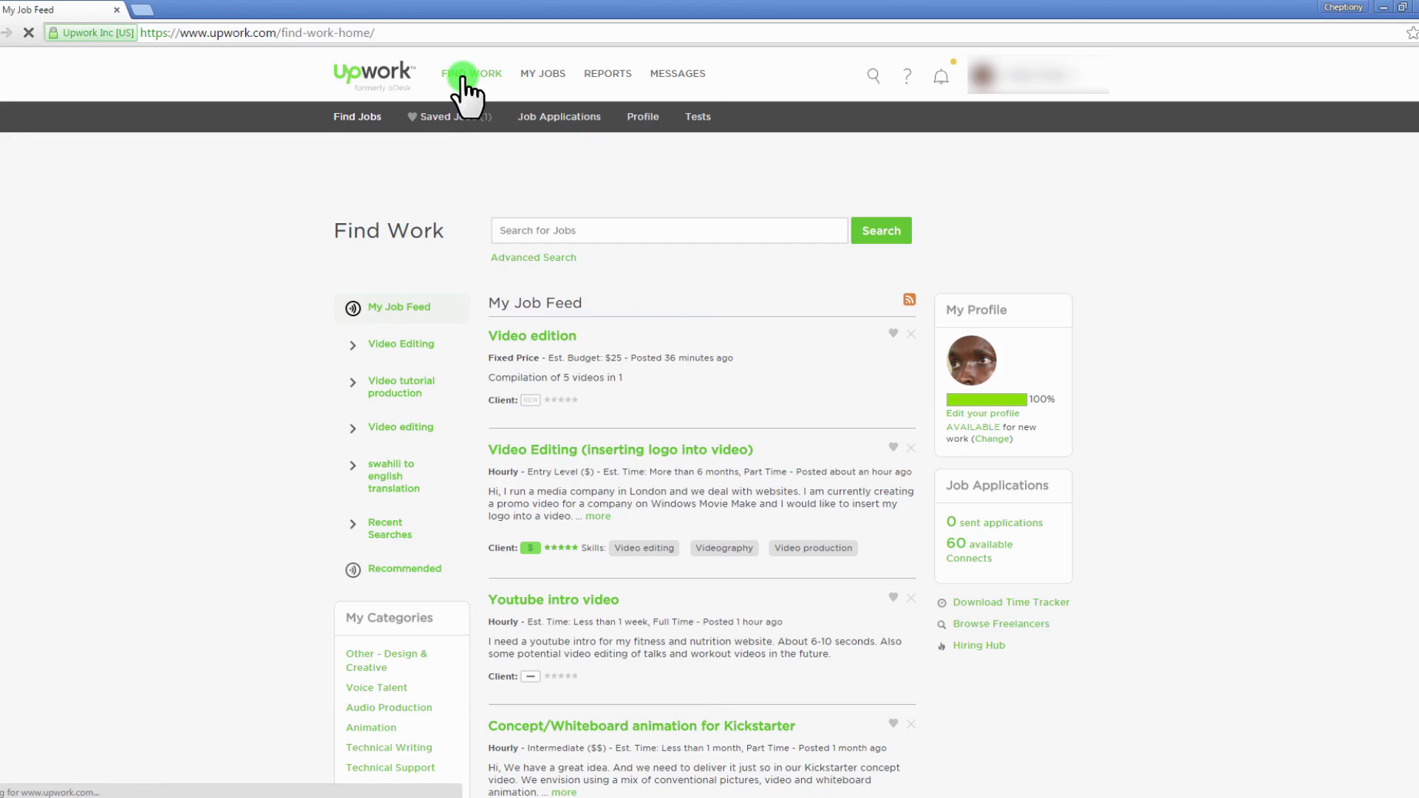
Step: Save the custom video tutorials job from recommended jobs, then return to the job feed
left_click(407, 568)
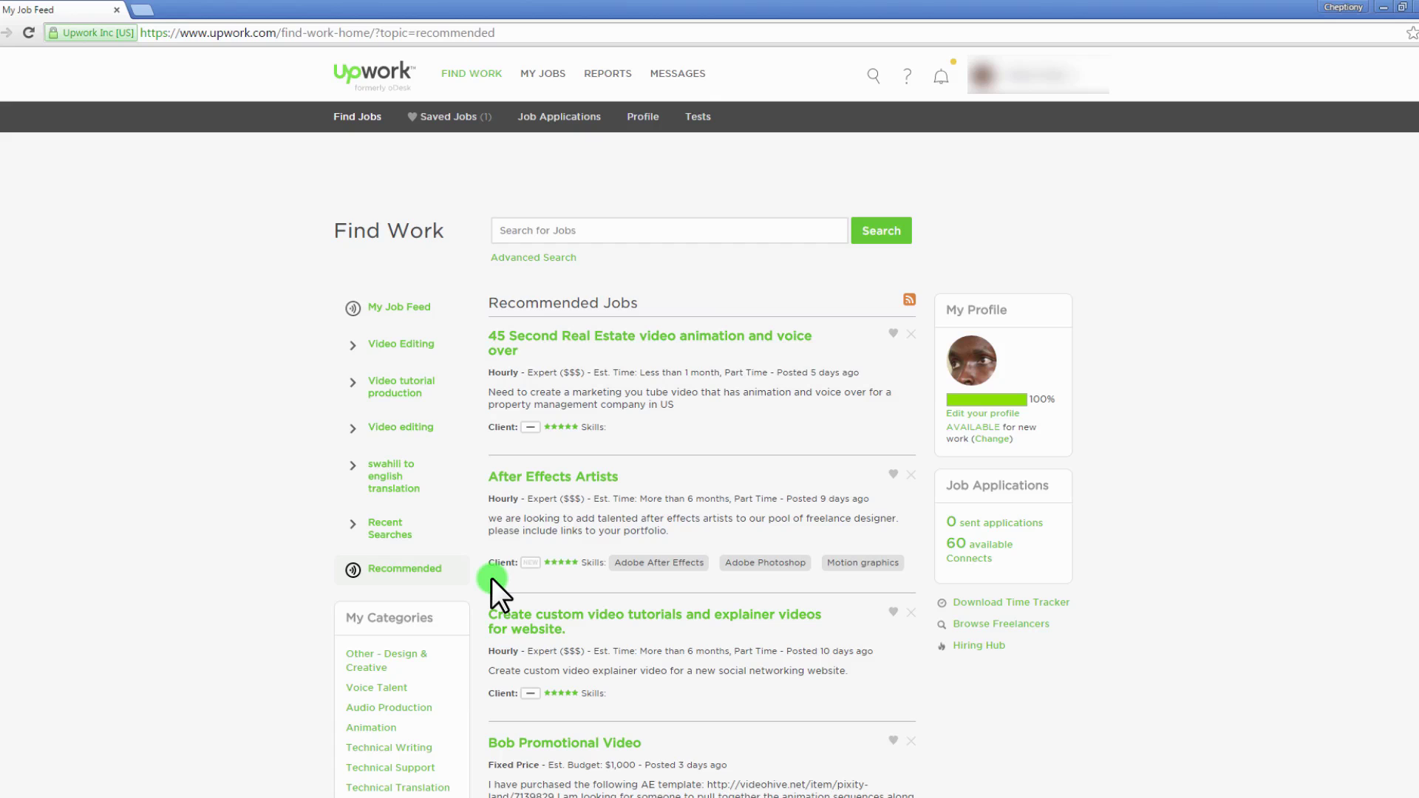
left_click(549, 619)
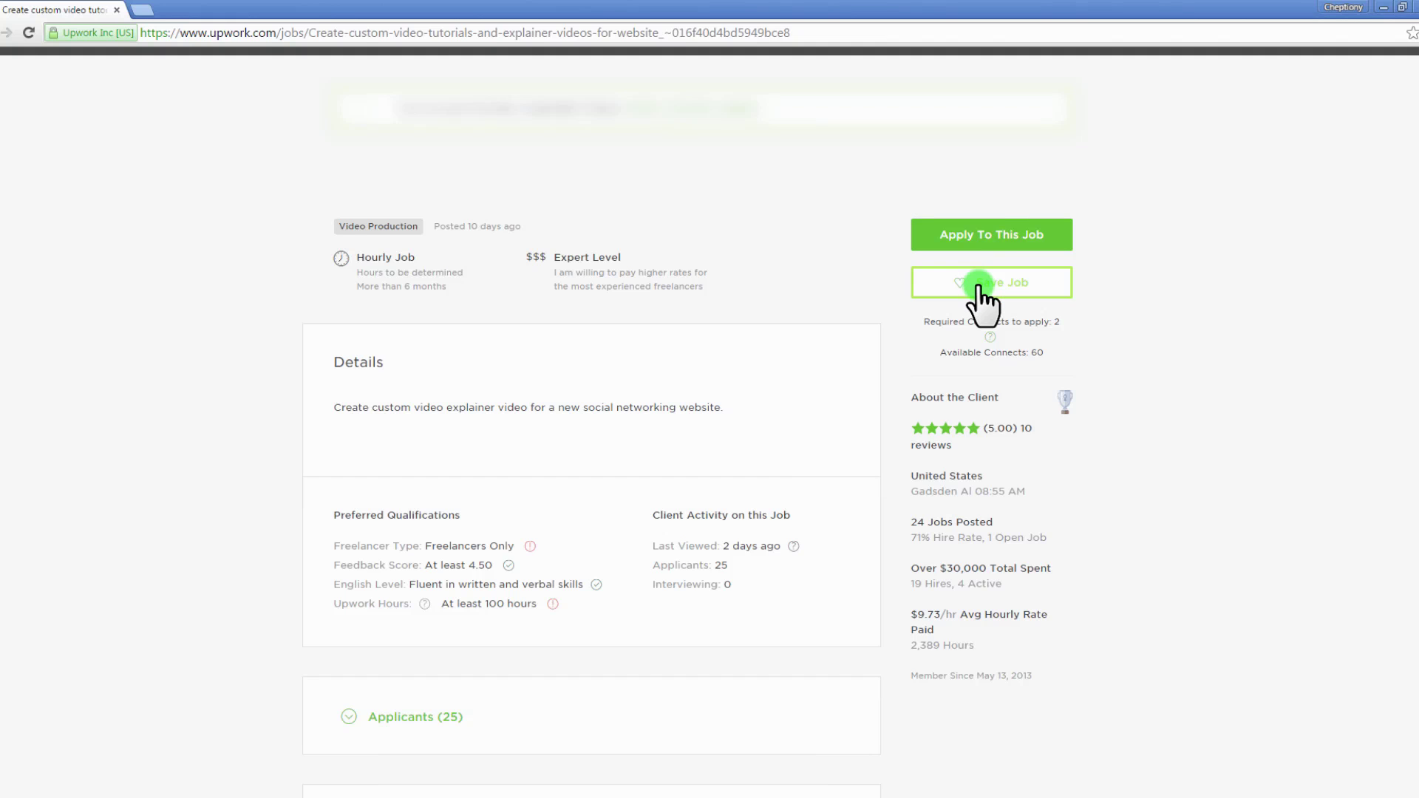
left_click(982, 288)
key("alt+Left")
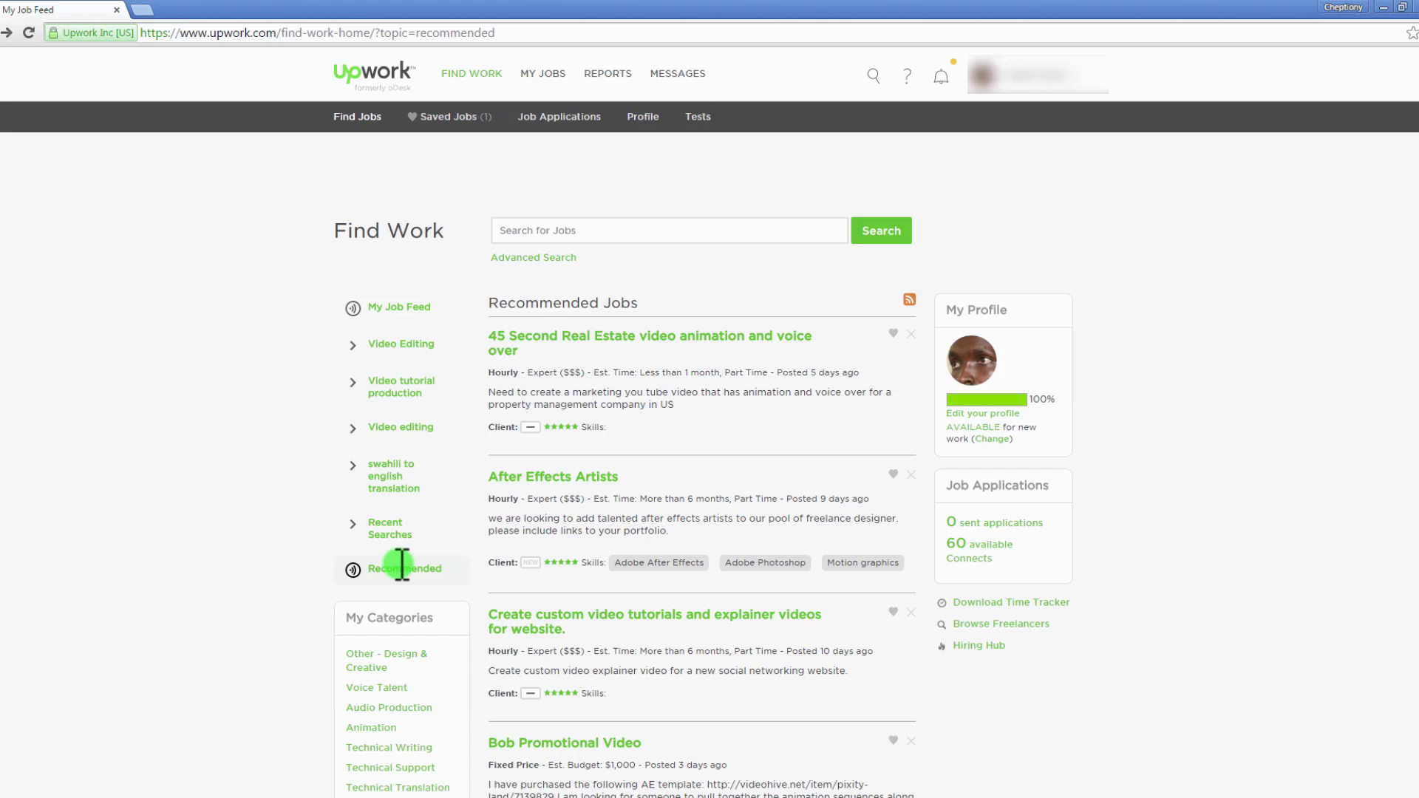
left_click(399, 307)
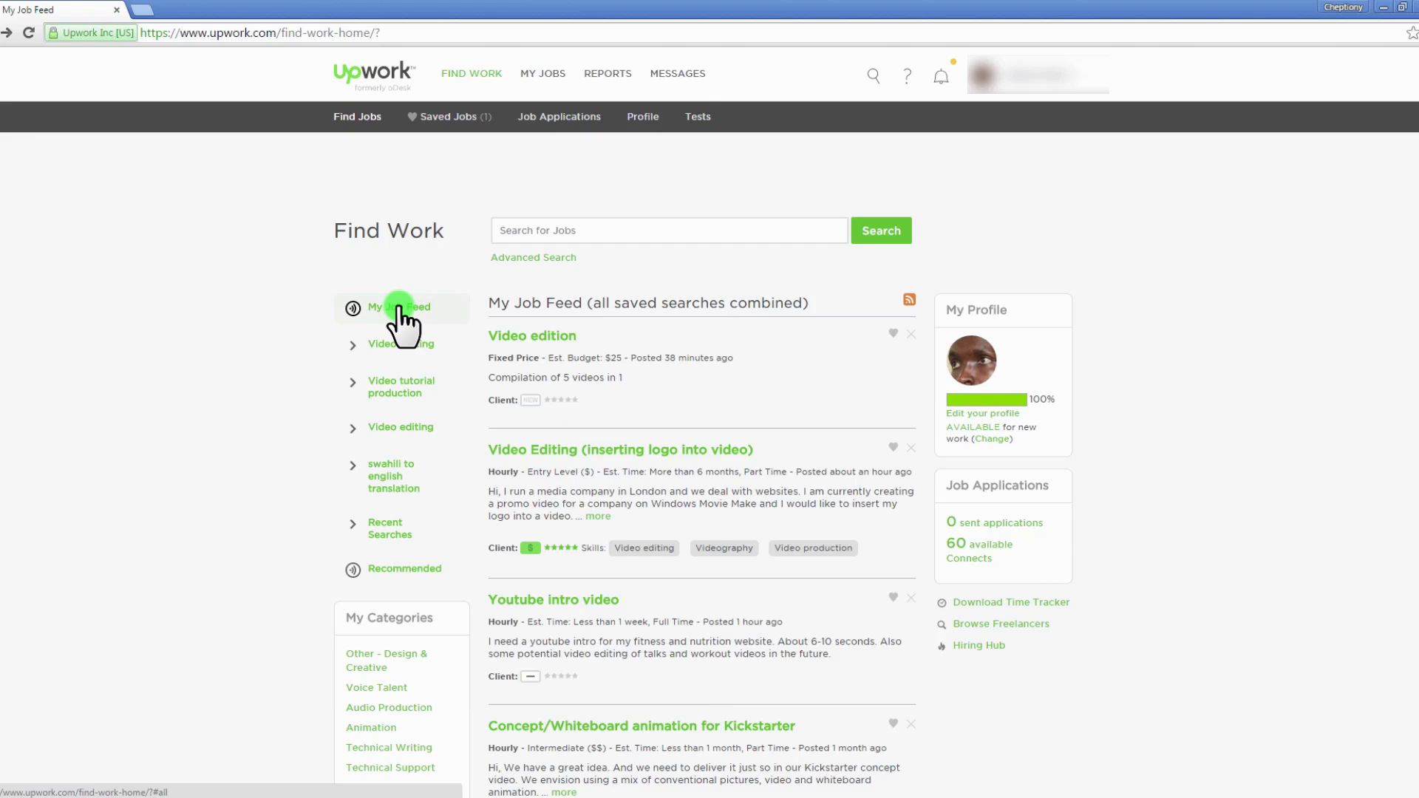
Step: Search 'video editor', add it to the Job Feed, and open Video Production jobs
left_click(522, 230)
type("video editor")
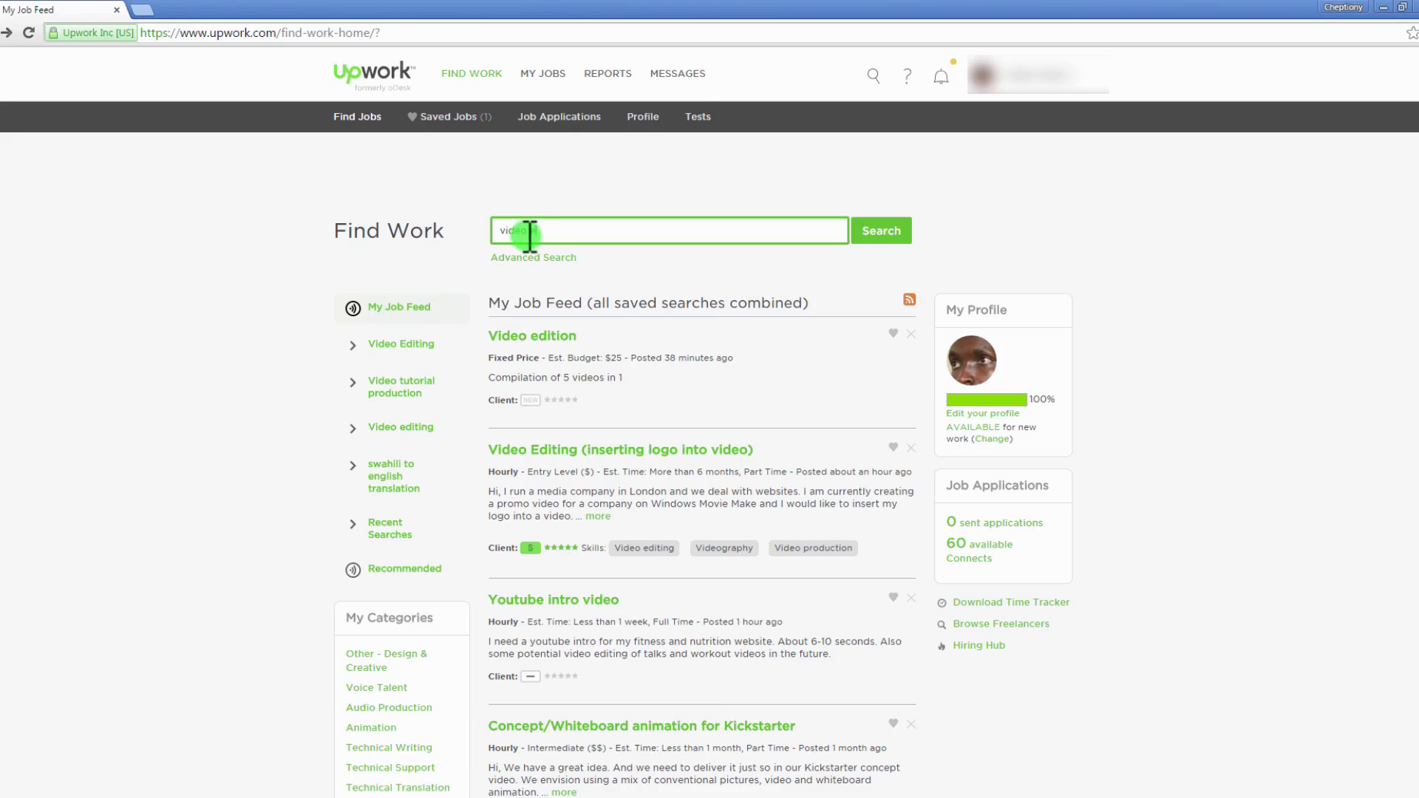
left_click(882, 231)
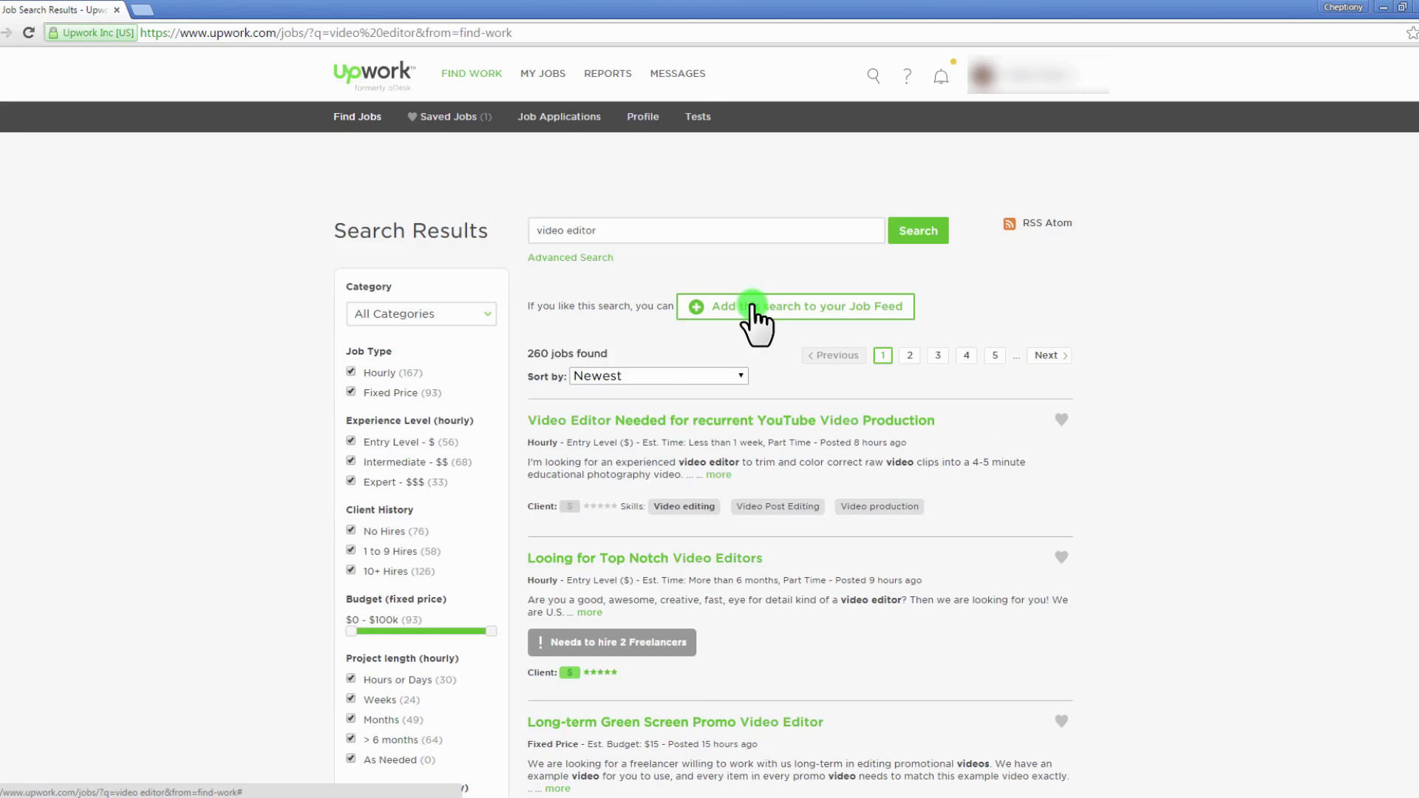
left_click(755, 309)
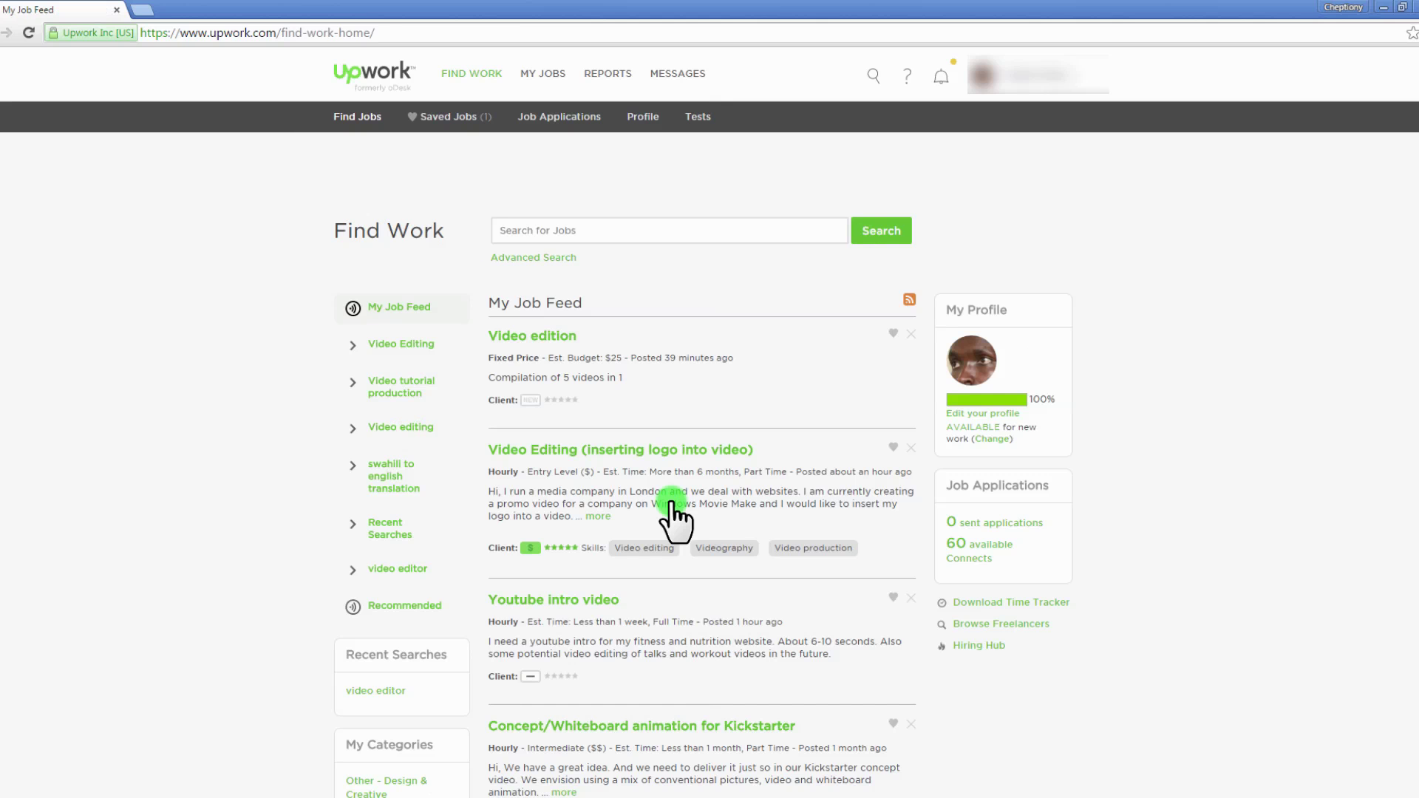
scroll(443, 629, "down", 2)
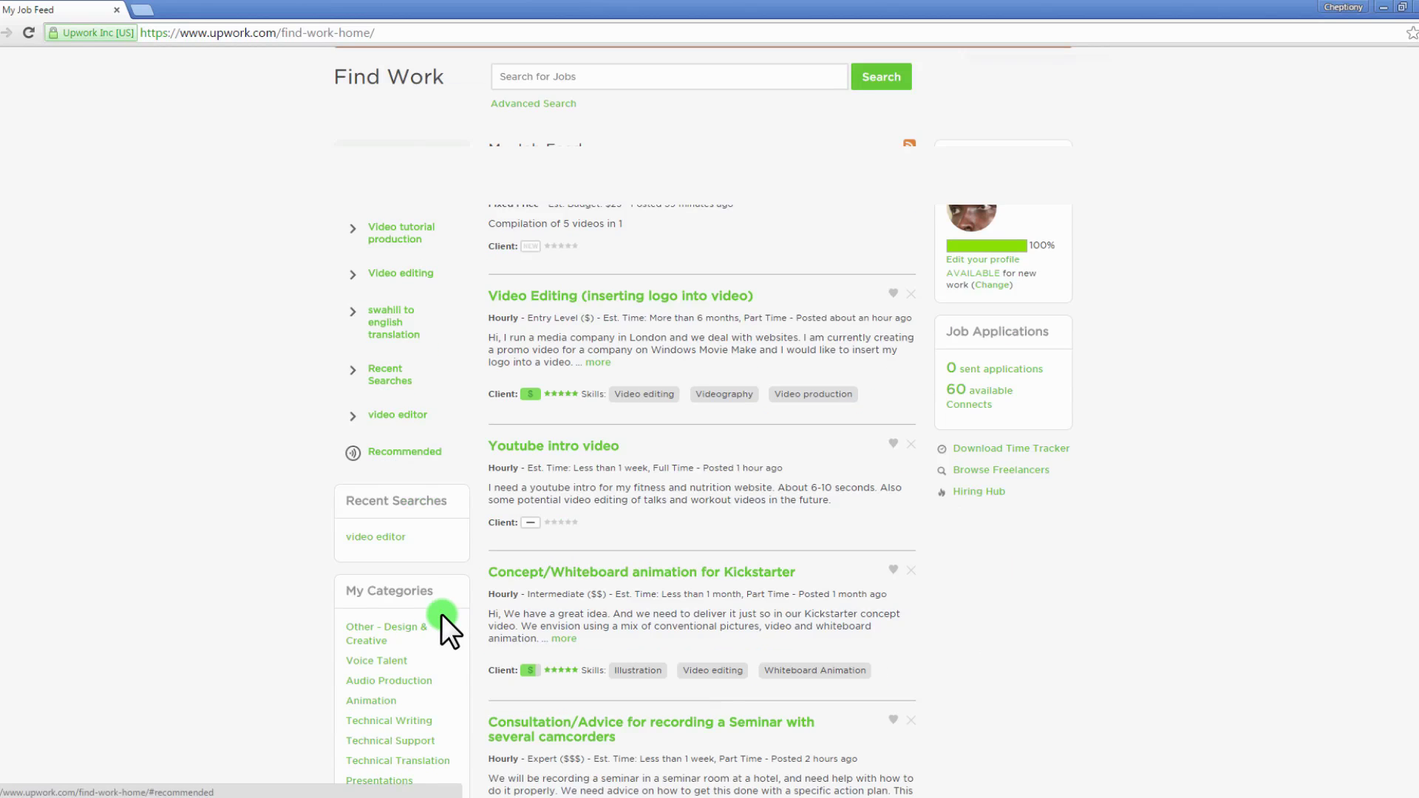
scroll(442, 617, "down", 2)
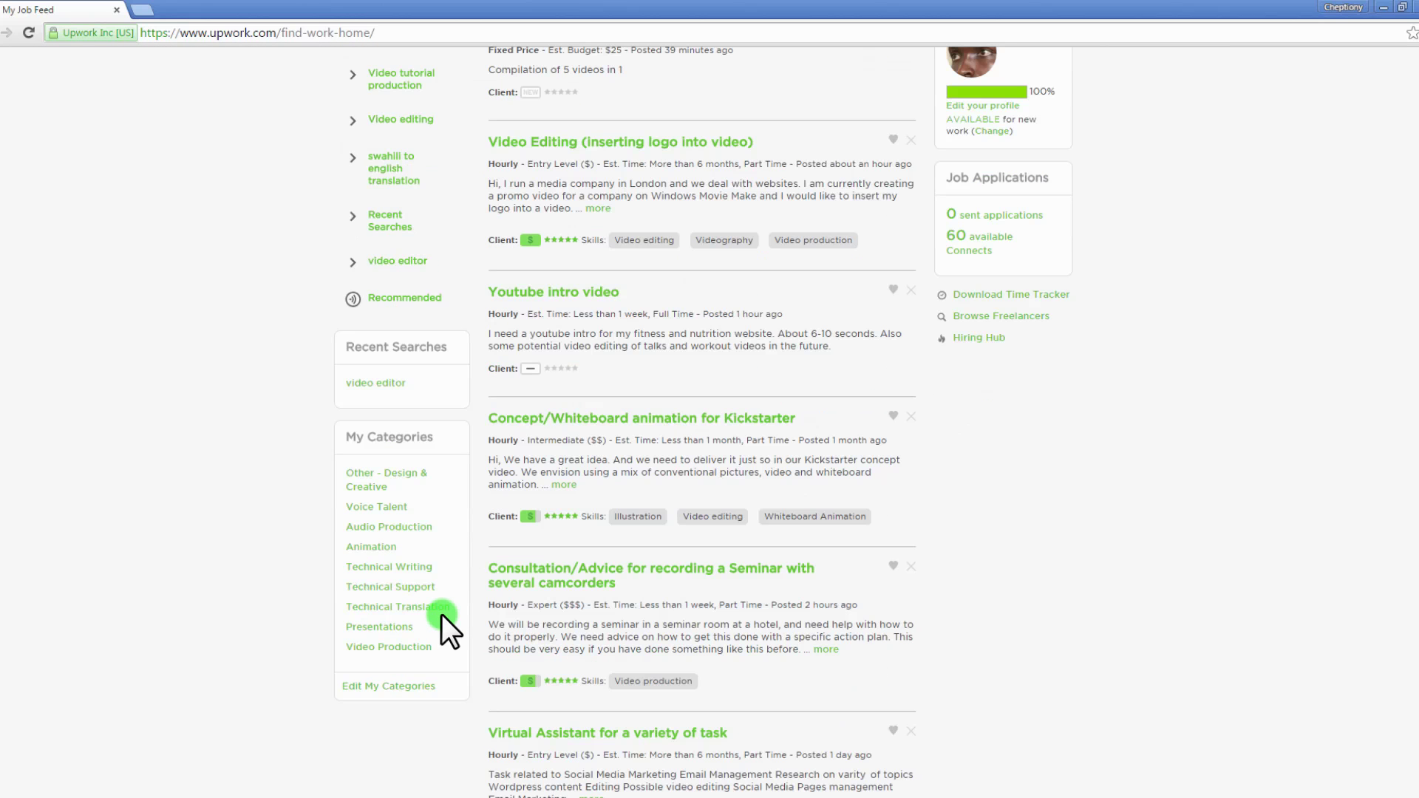
left_click(367, 645)
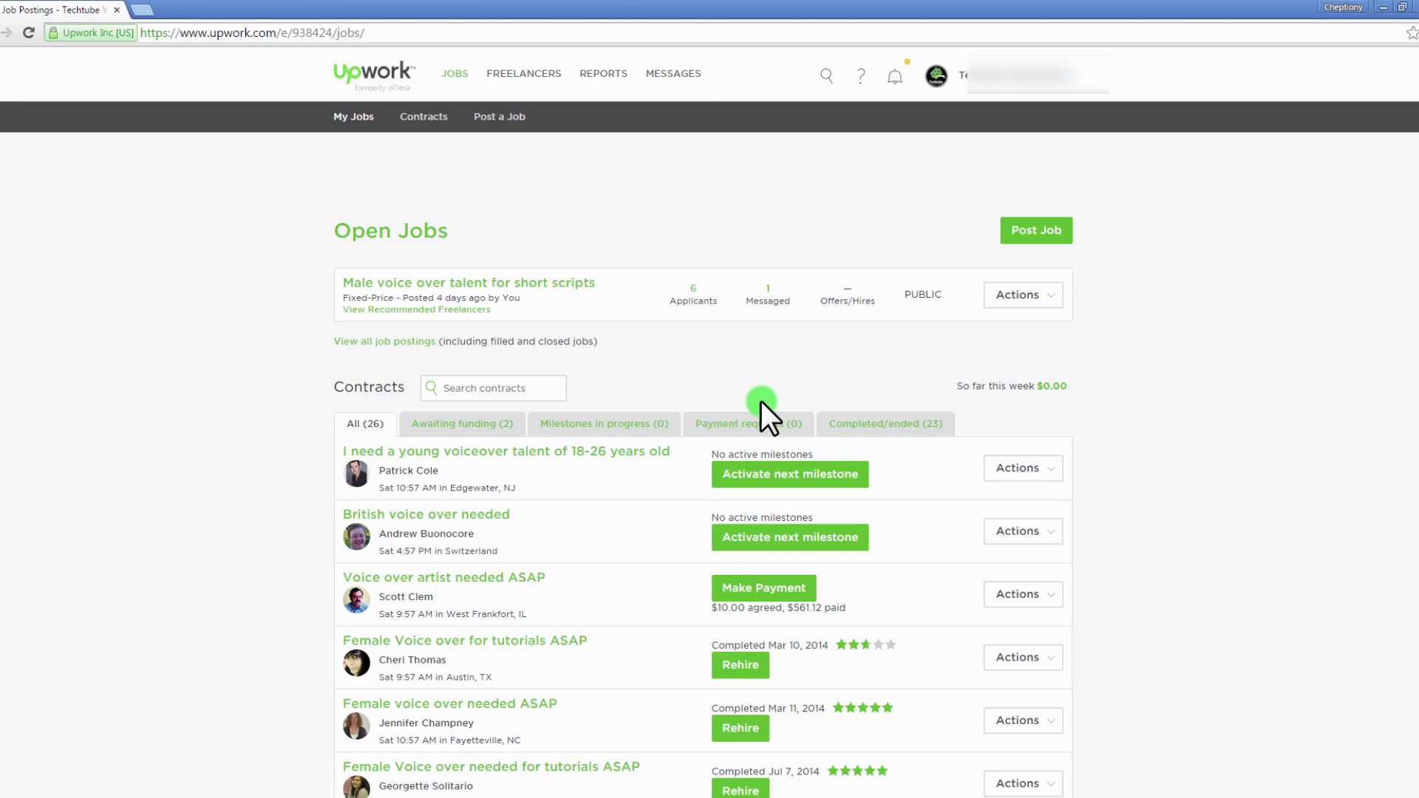
Step: Start a new job post with category Writing › Article & Blog Writing
left_click(1045, 233)
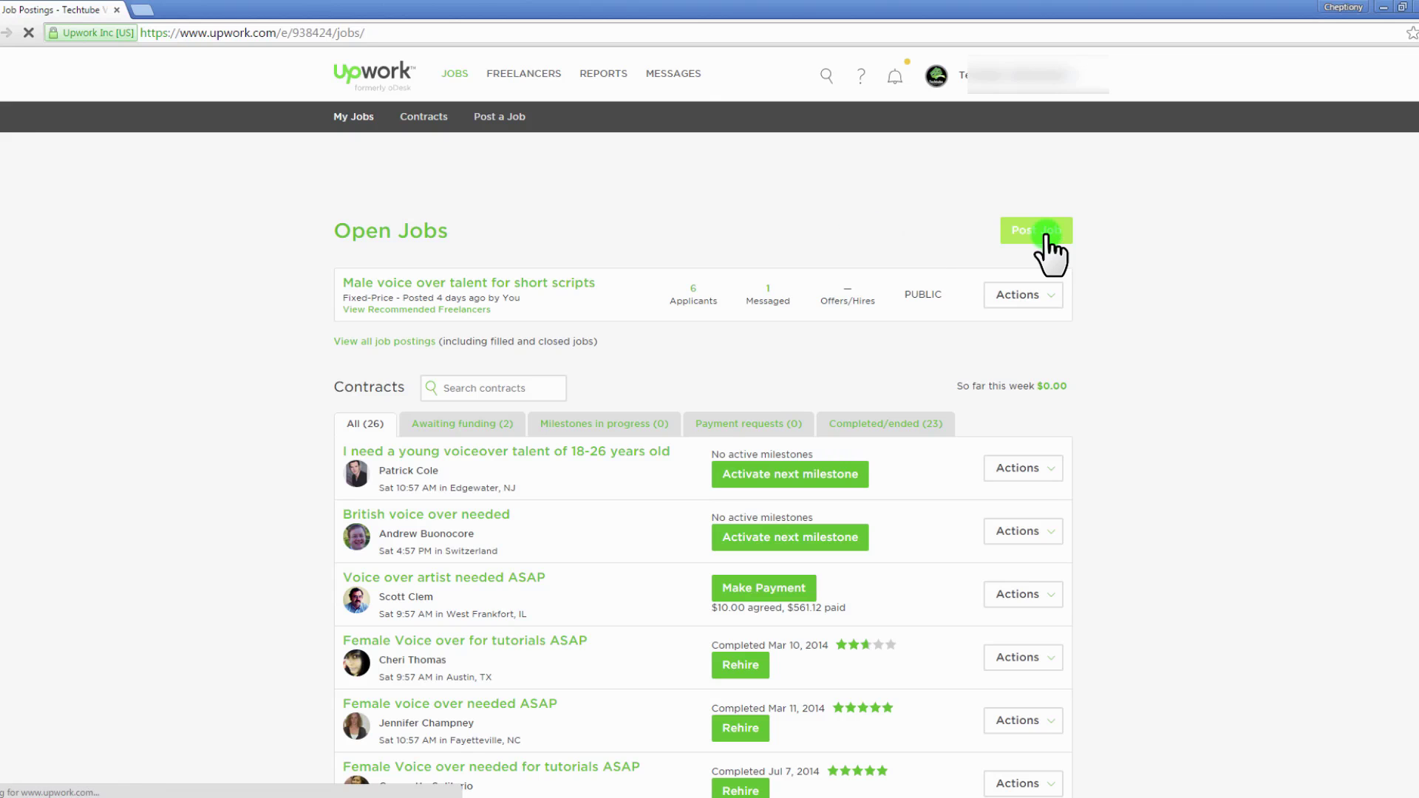
left_click(592, 313)
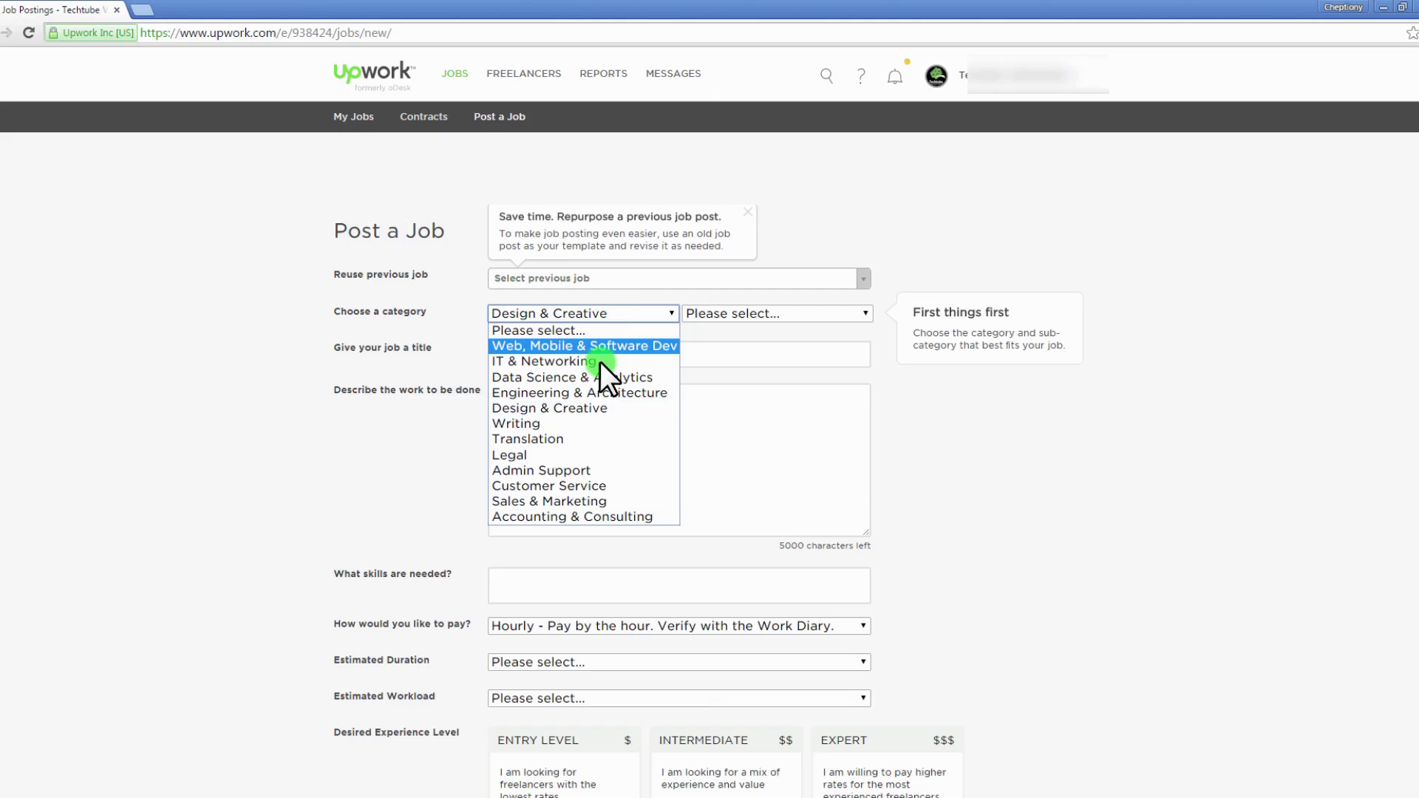
left_click(590, 429)
left_click(721, 313)
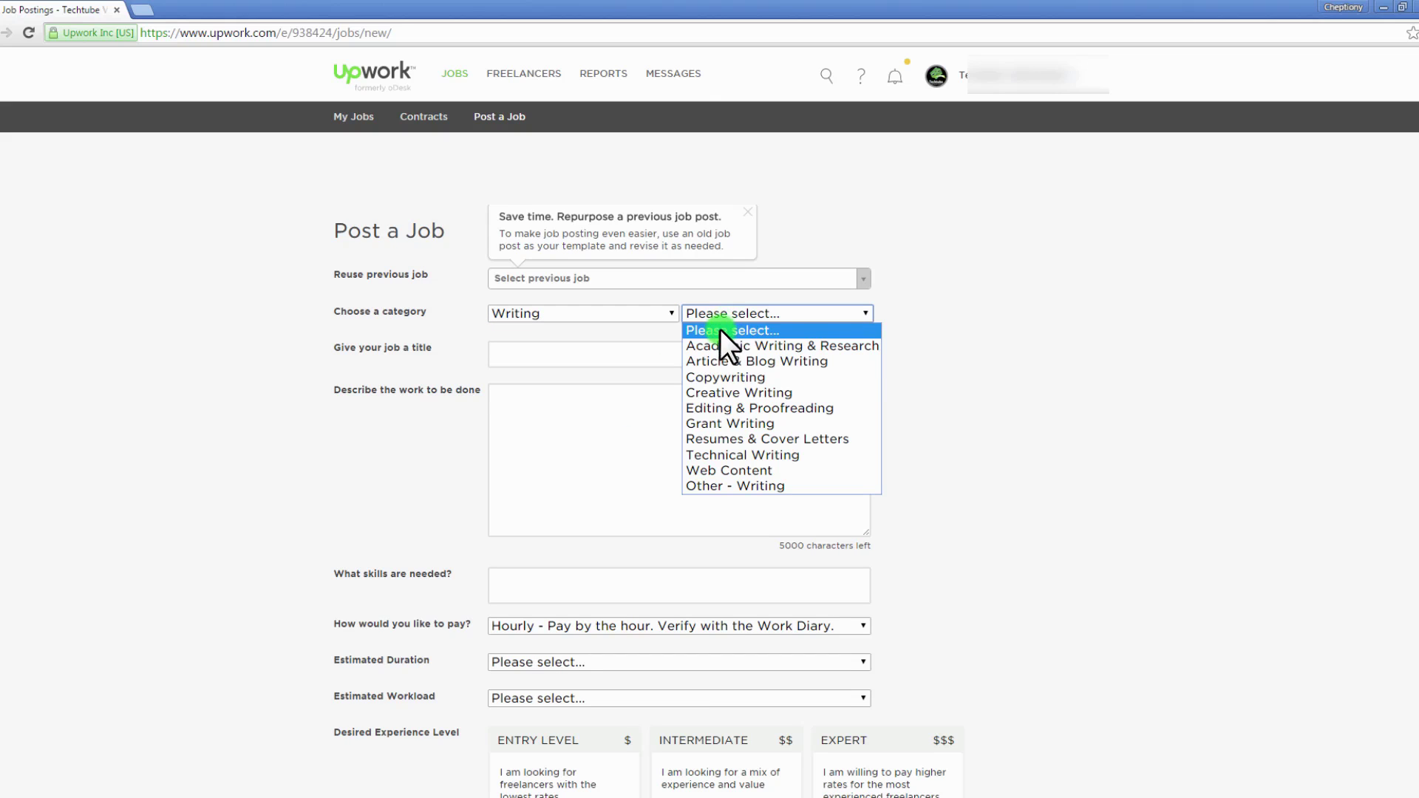
left_click(715, 362)
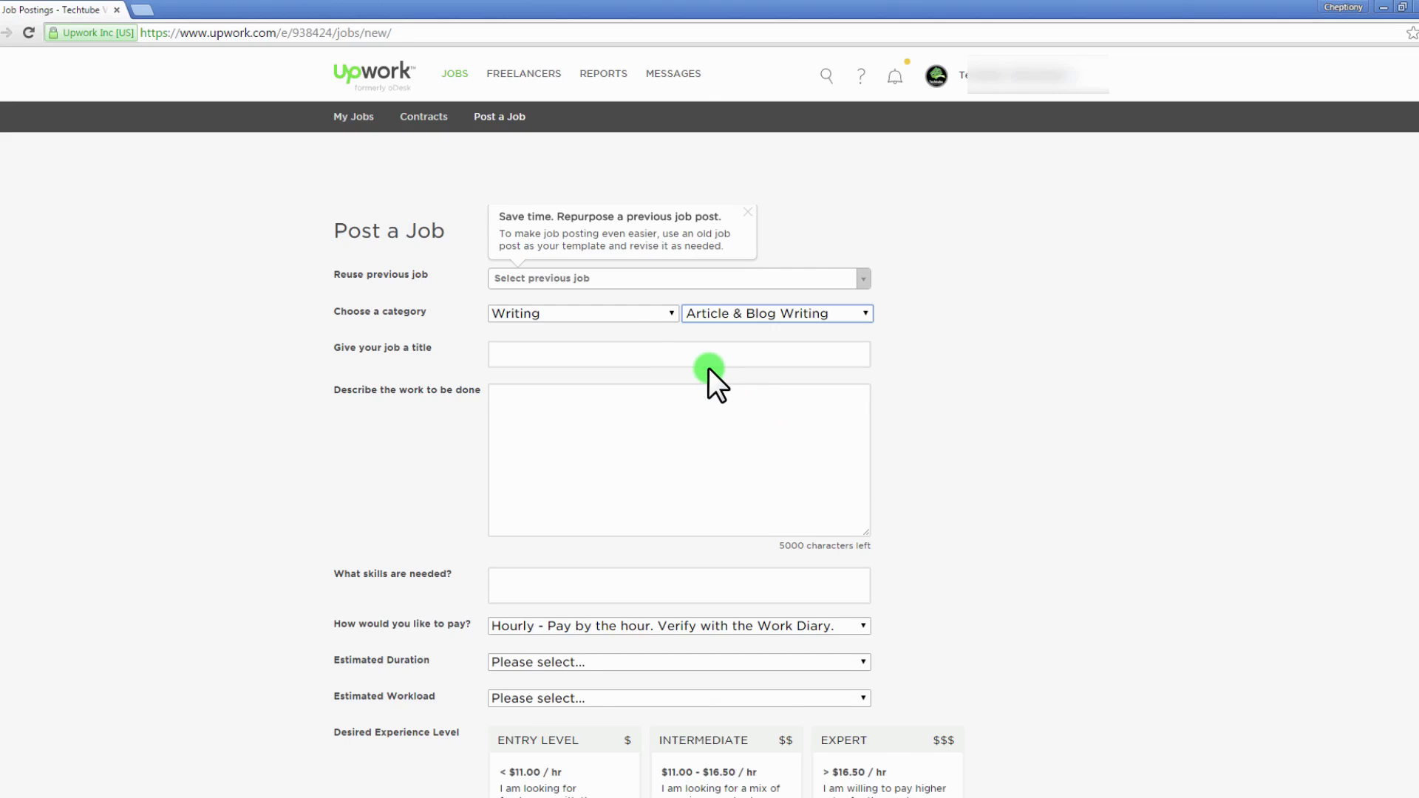
Step: Title the job 'Writer wanted for a travel blog' and move to the description
left_click(643, 351)
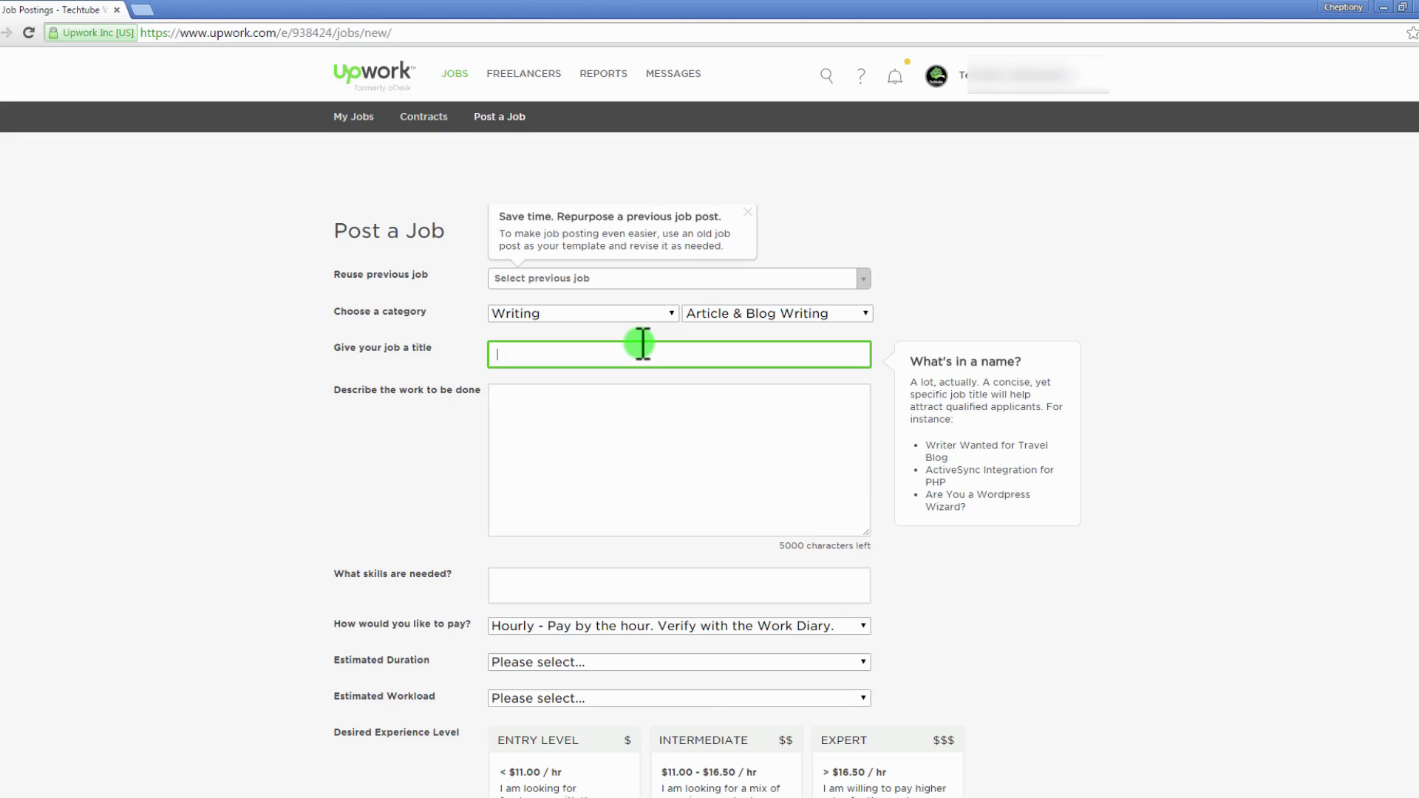
type("Writer wanted for a travel blog")
left_click(632, 414)
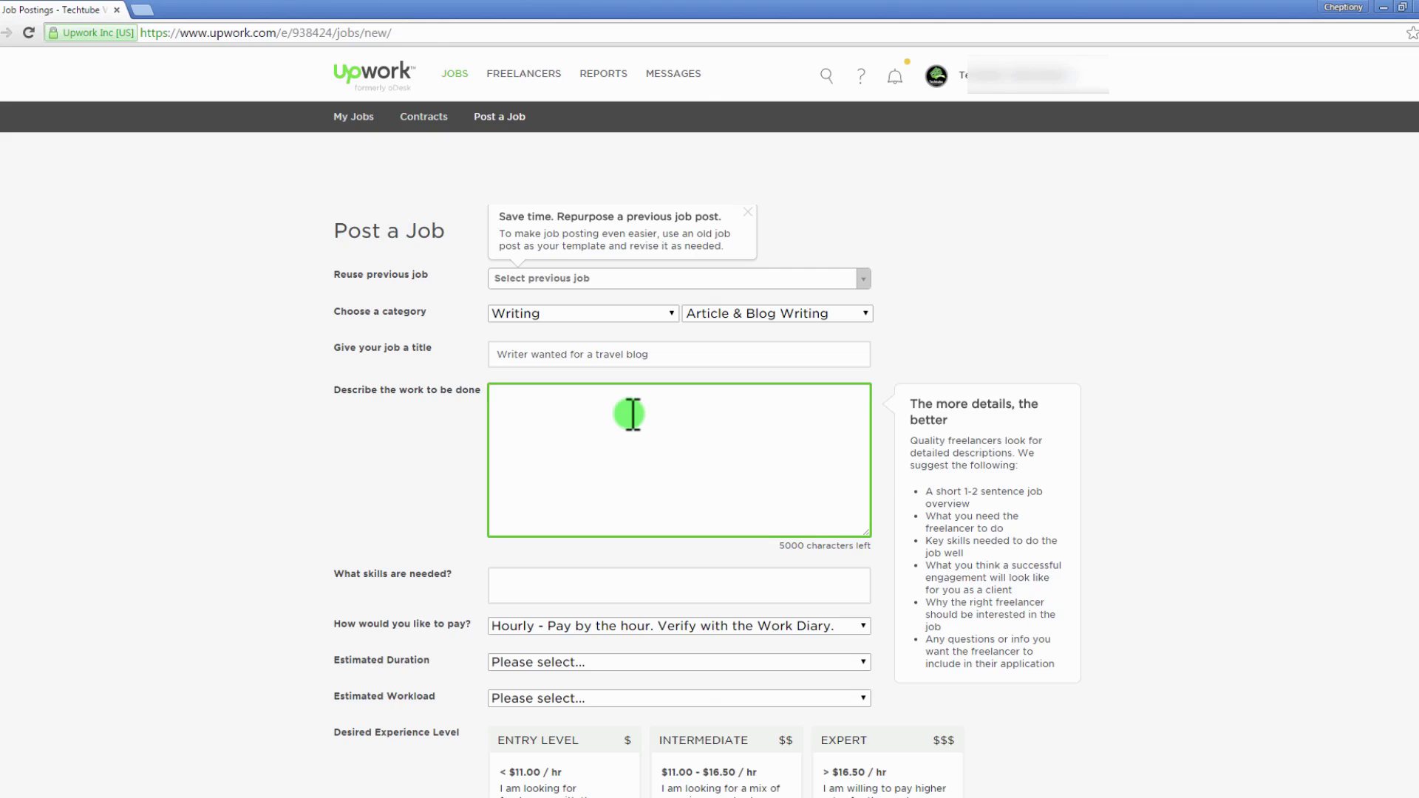
Step: Add blog-writing as a required skill for the job
scroll(634, 413, "down", 3)
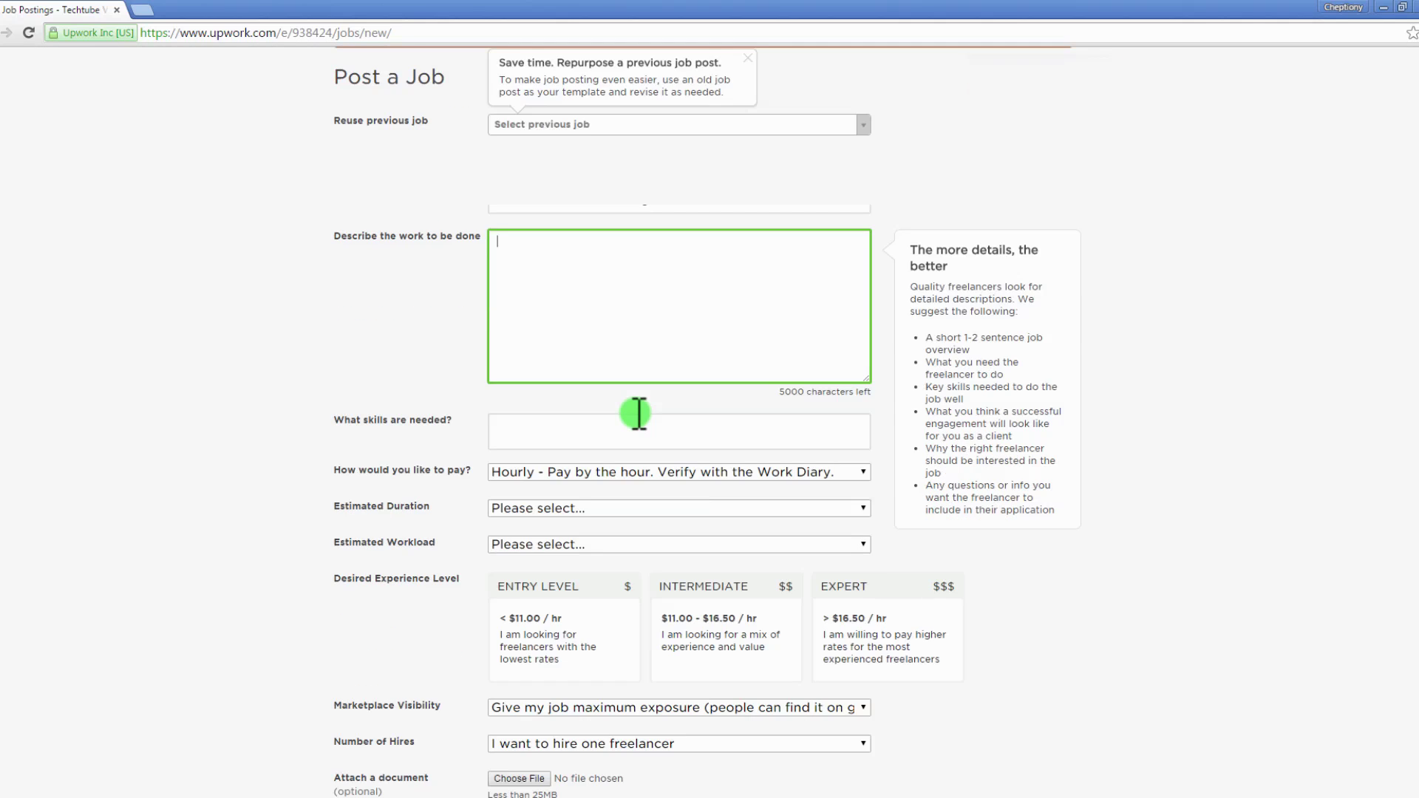
left_click(561, 357)
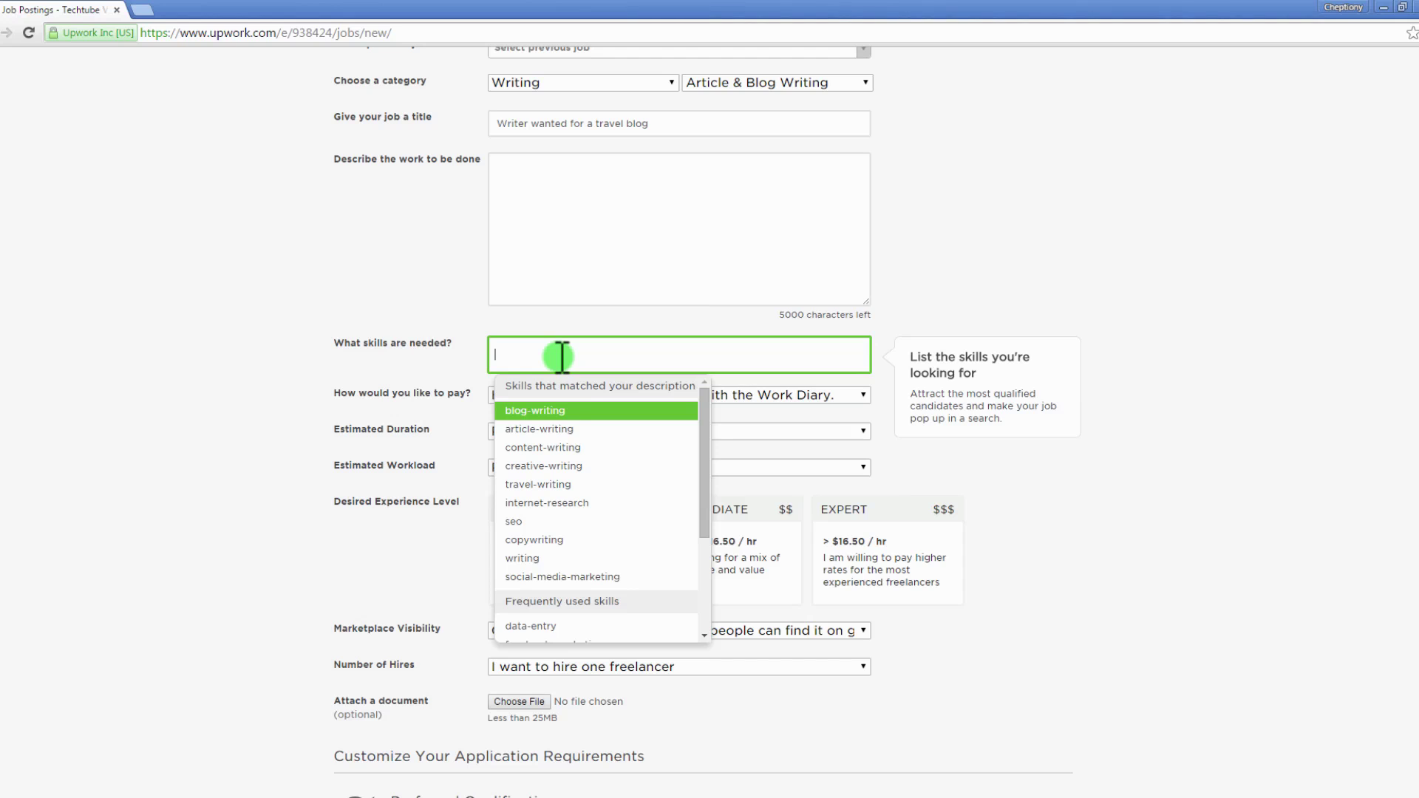
left_click(562, 410)
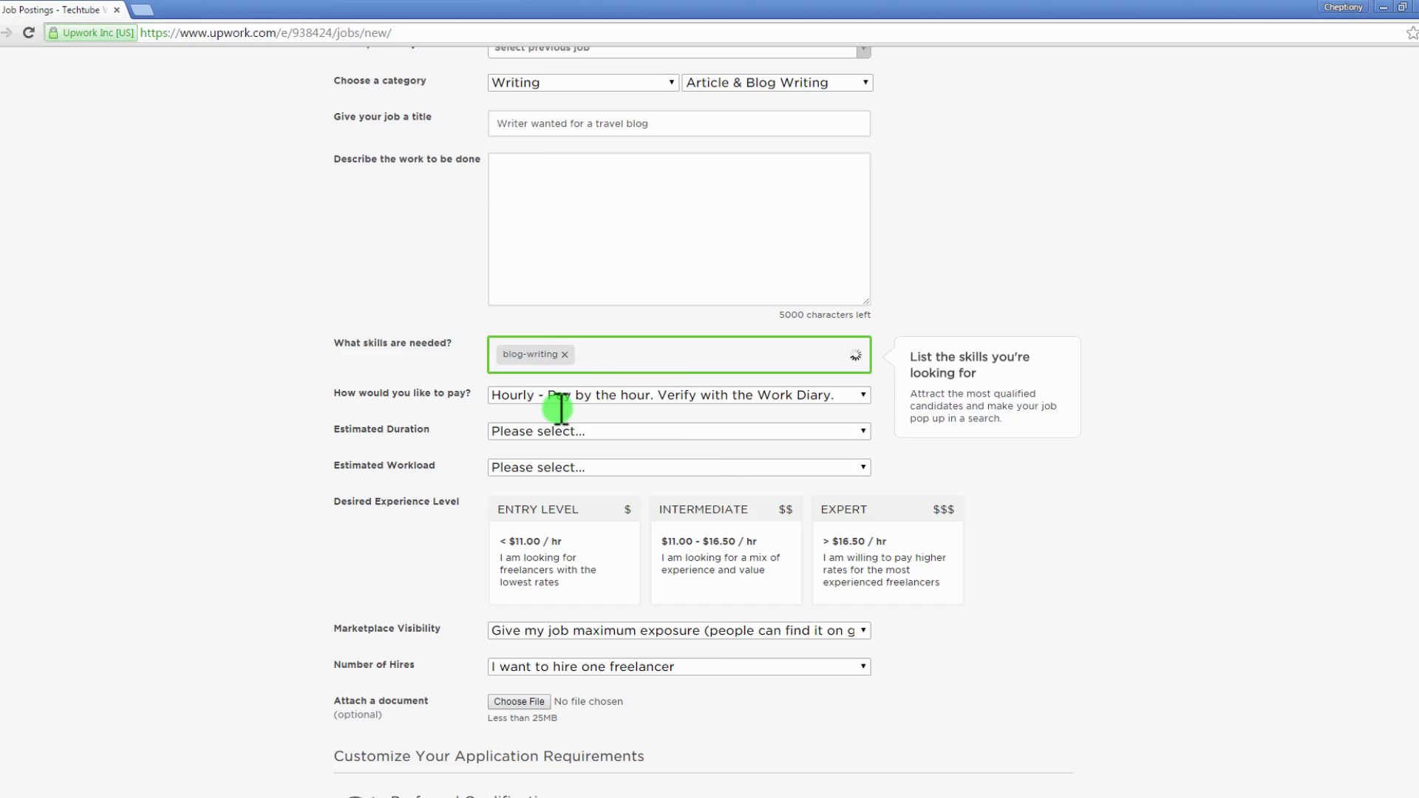
Step: Keep hourly payment and set the estimated duration to More than 6 months
left_click(578, 393)
left_click(578, 427)
left_click(578, 392)
left_click(567, 413)
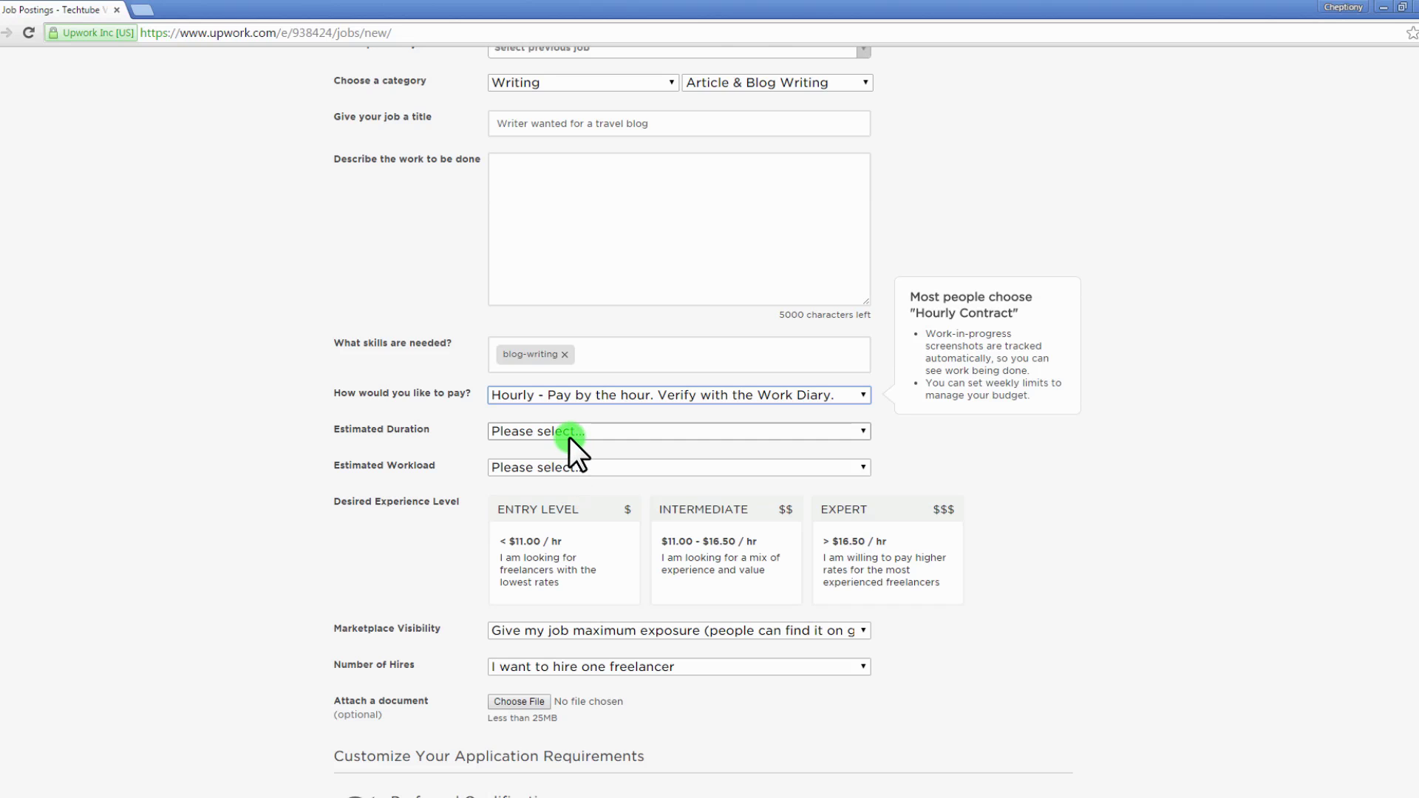
left_click(570, 437)
left_click(562, 465)
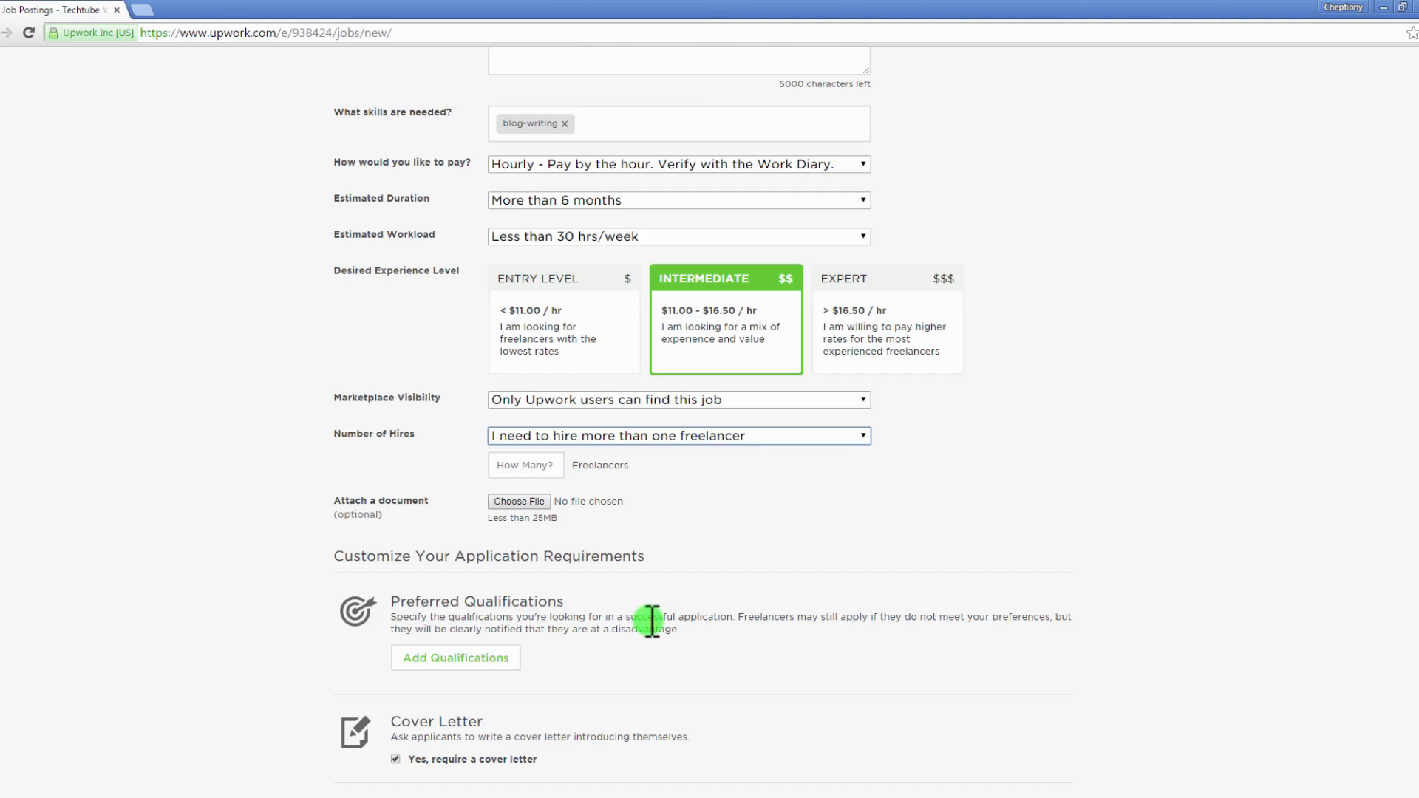
scroll(651, 621, "down", 6)
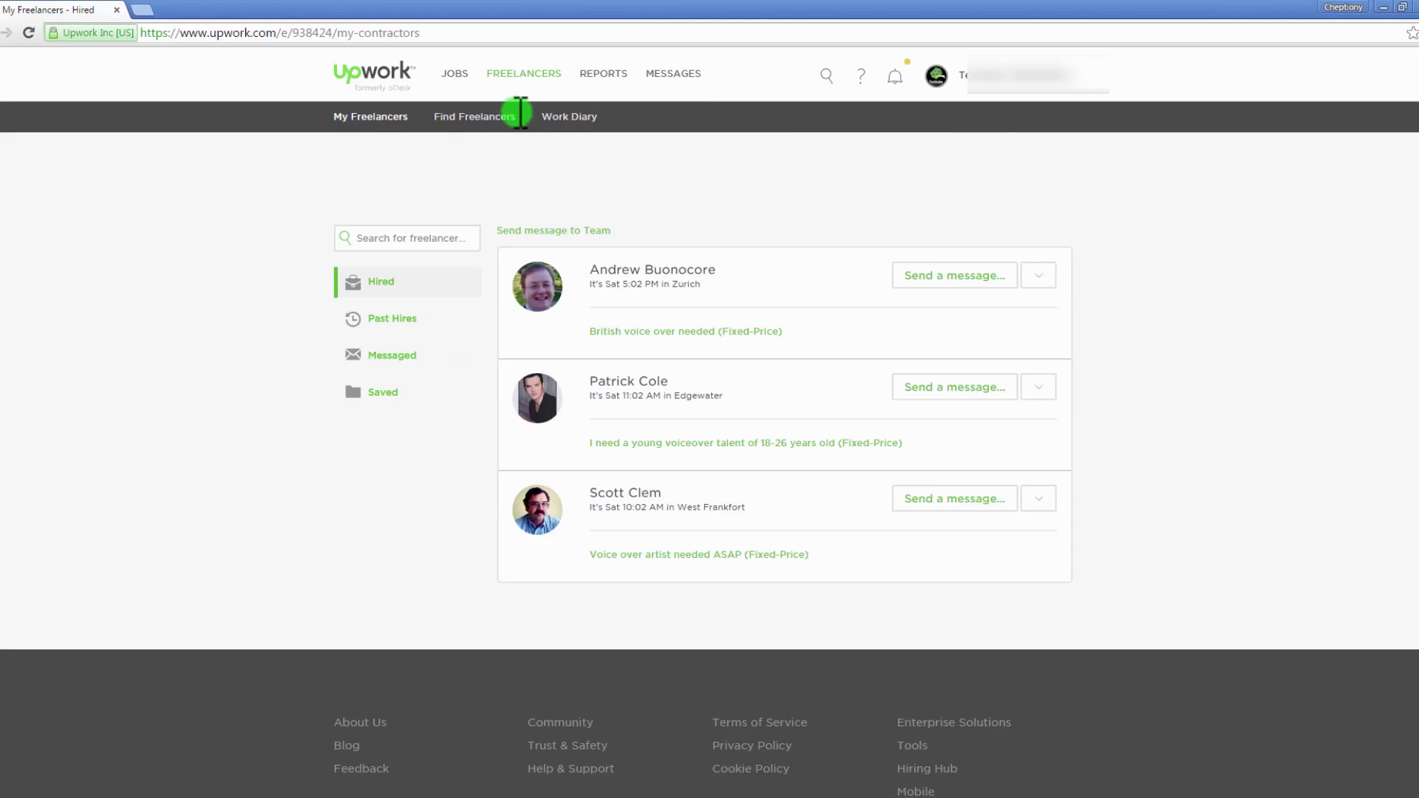
Step: Go to Find Freelancers, pick Article & Blog Writing under Writing, and search 'travel writer'
left_click(528, 76)
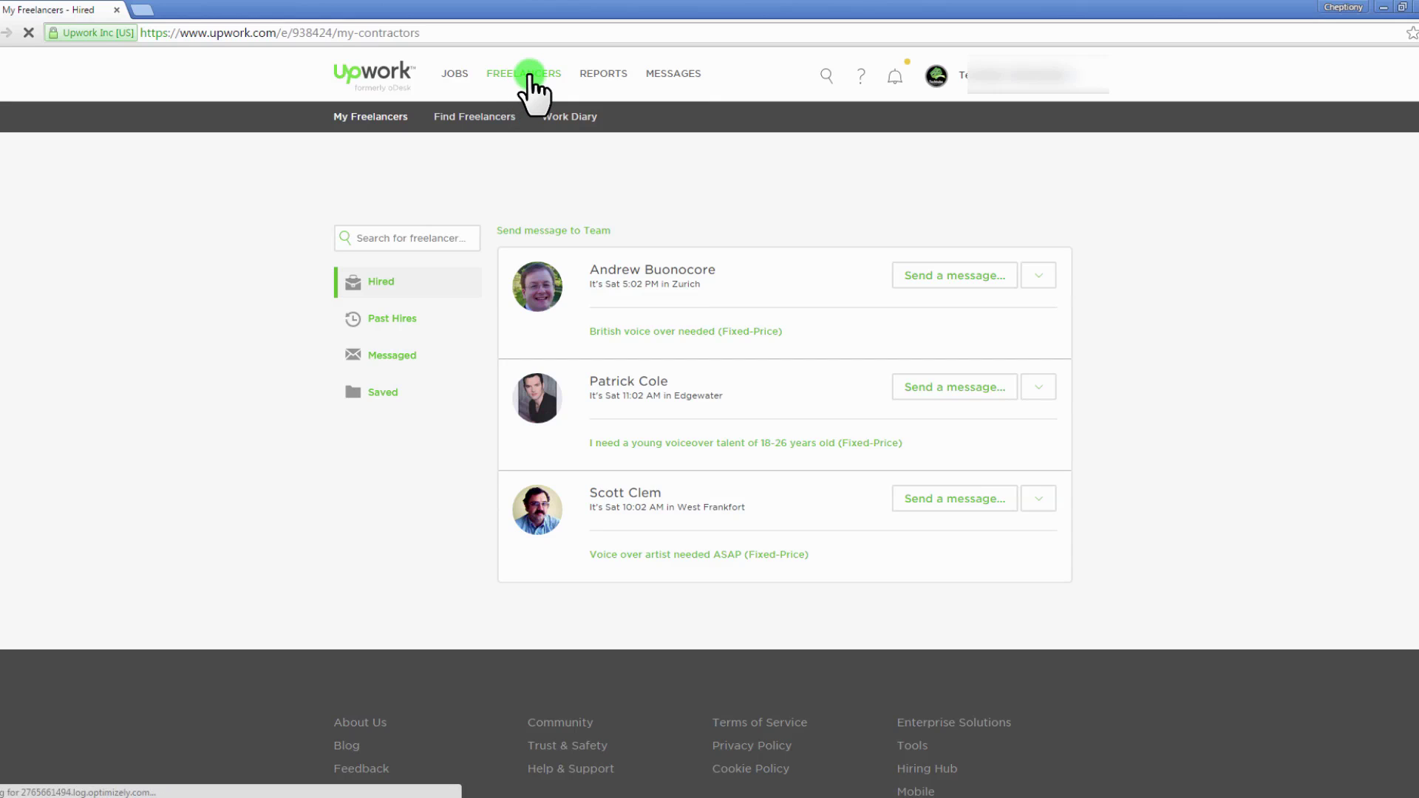
left_click(471, 121)
left_click(614, 565)
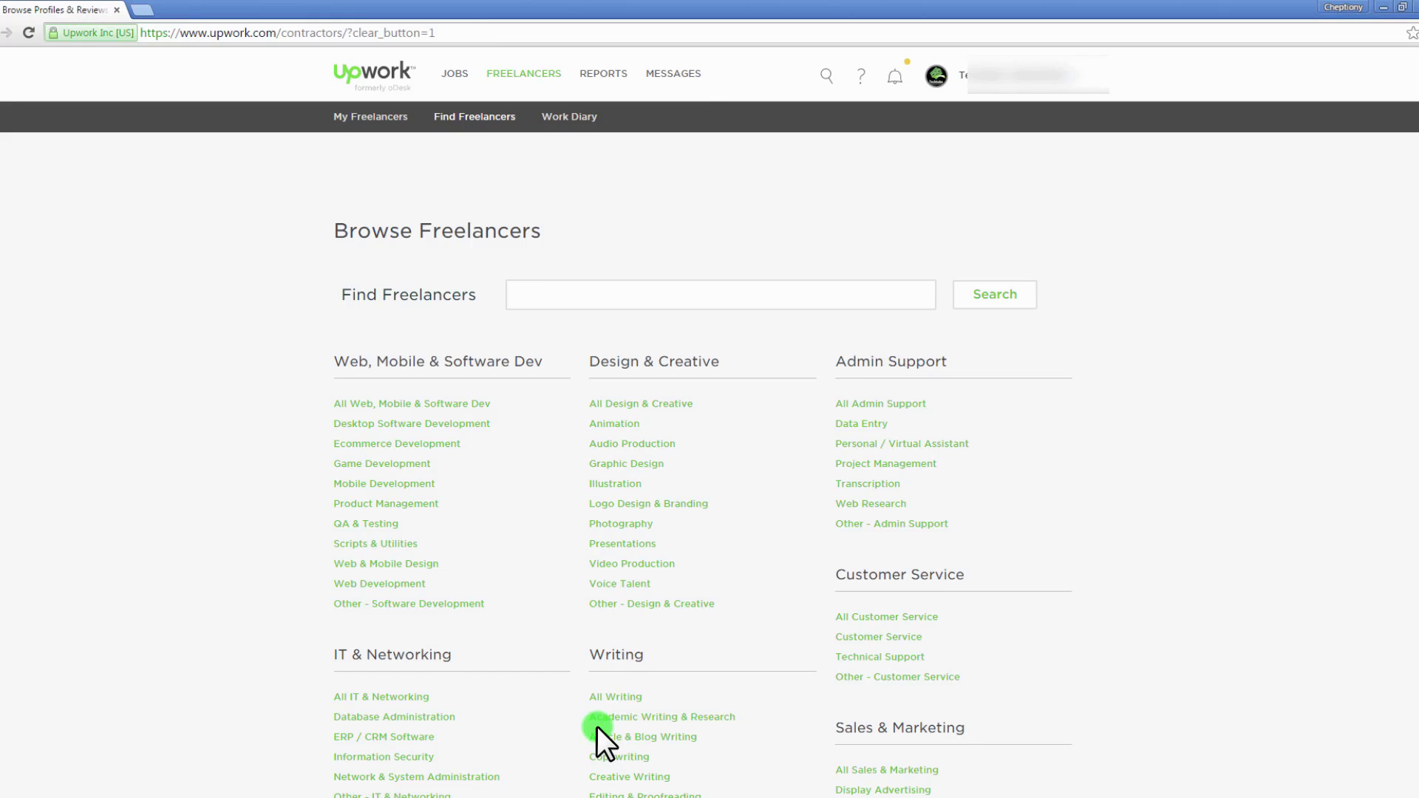
scroll(597, 726, "down", 2)
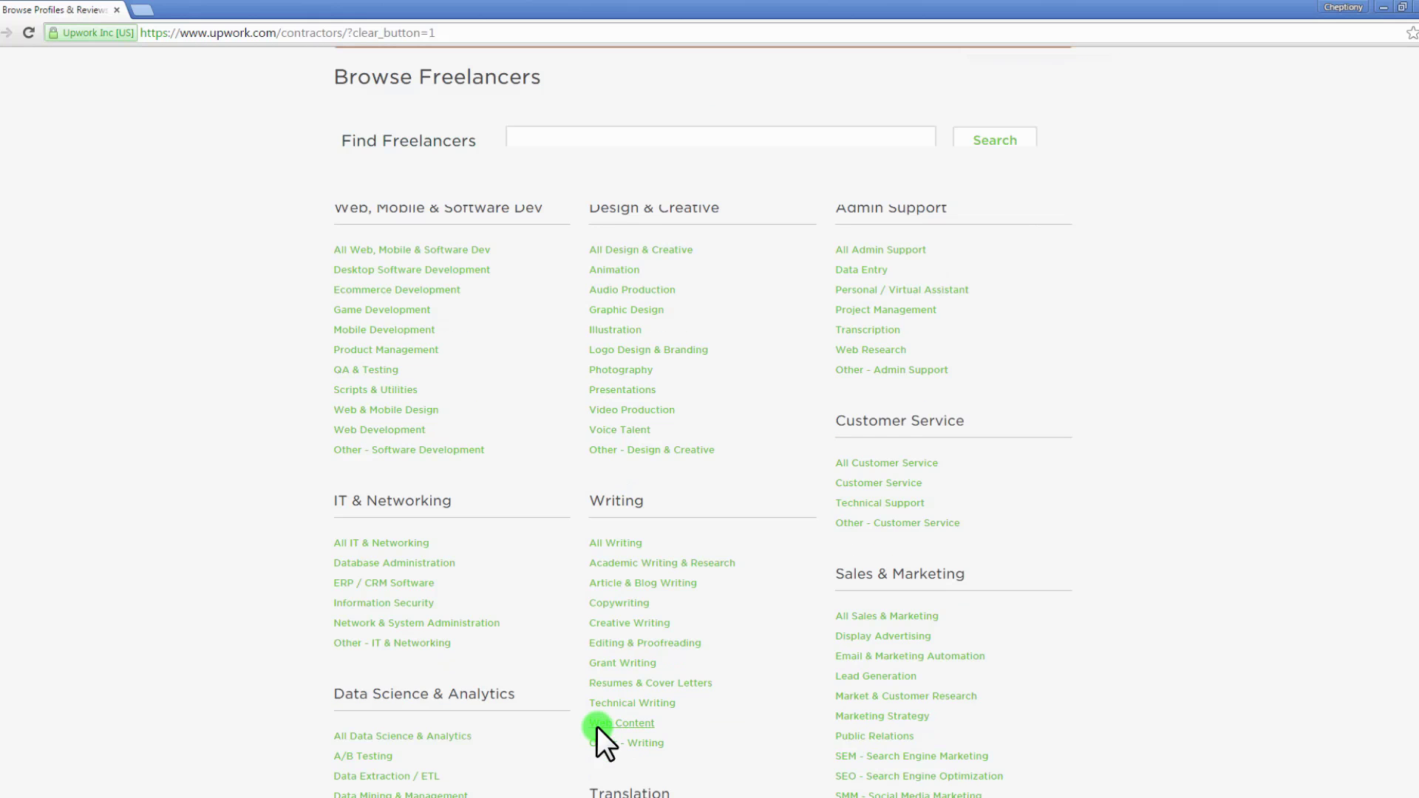
left_click(619, 584)
type("travel write")
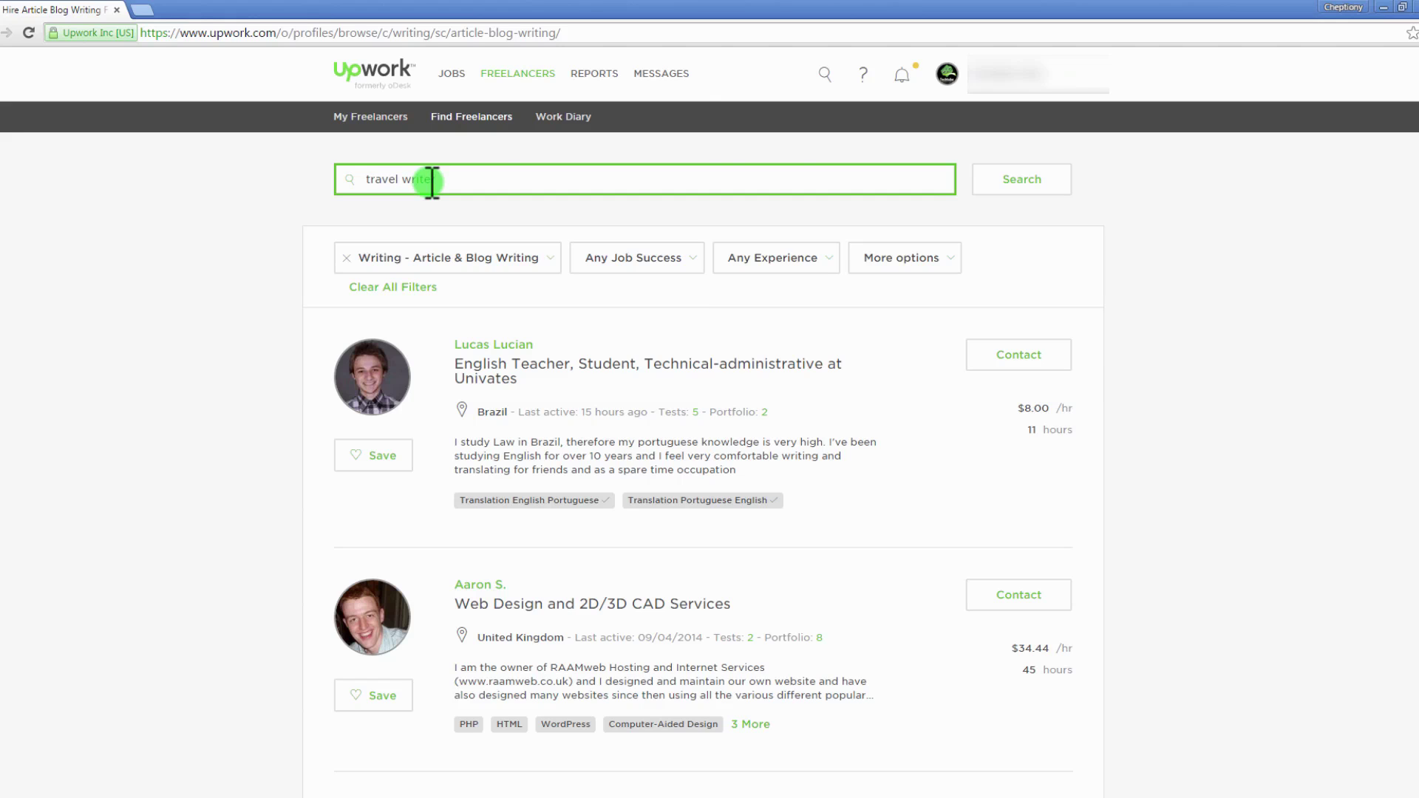
type("r")
left_click(996, 181)
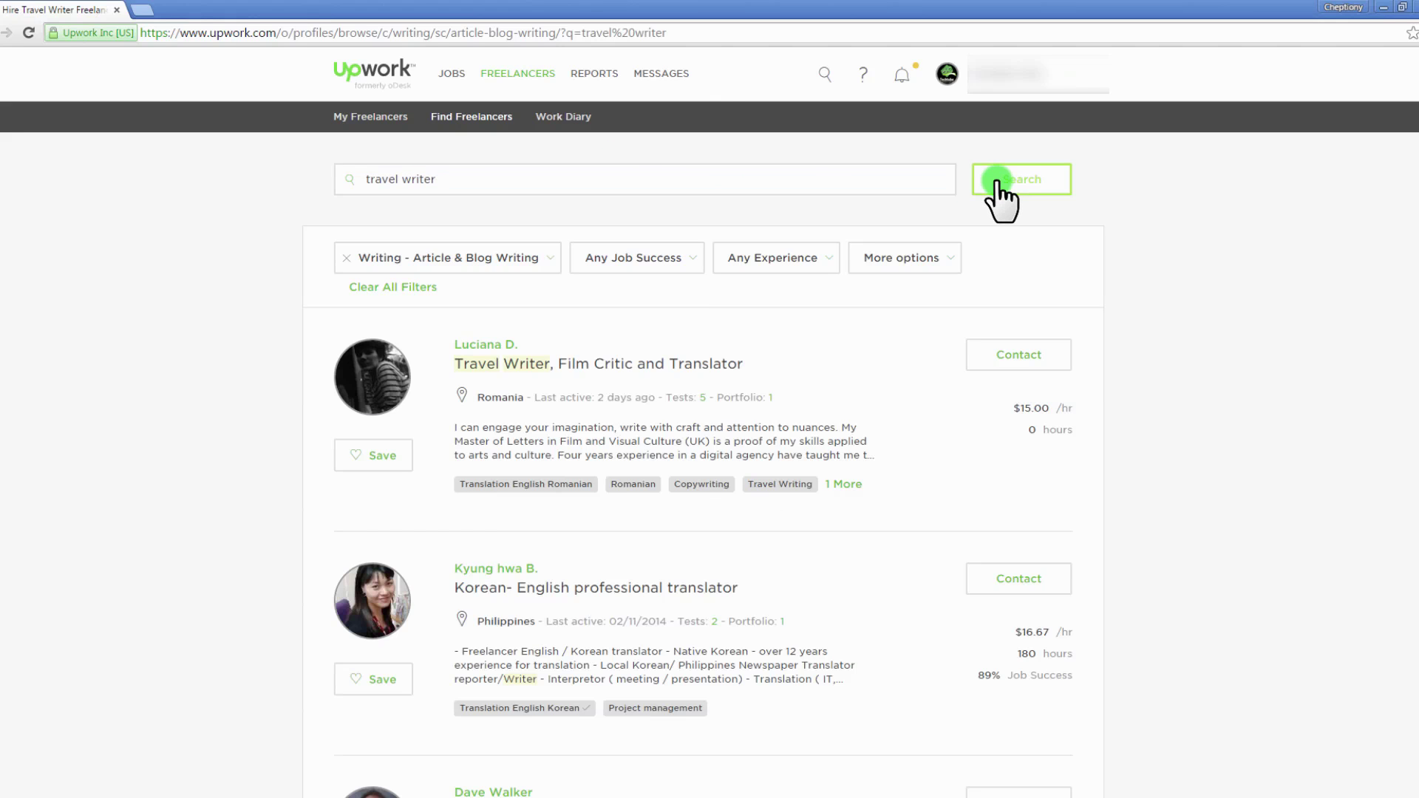